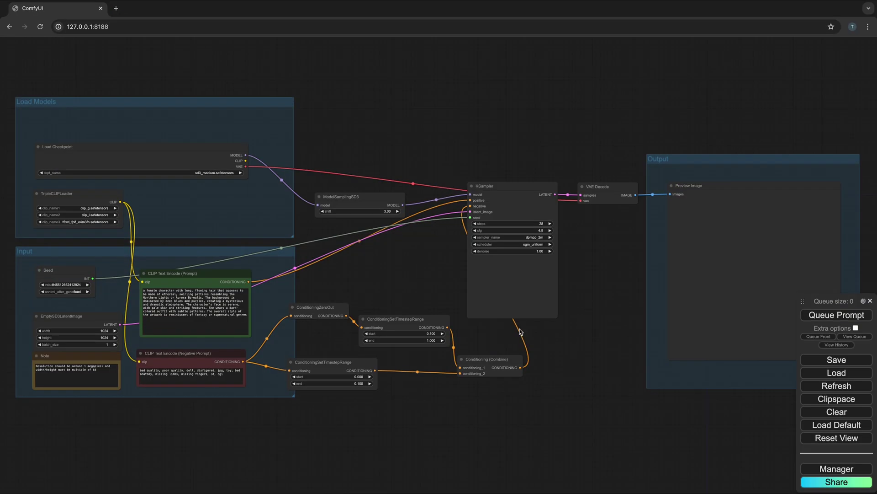
Review the positive and negative prompts and the output group of the SD3 workflow, and queue the prompt
scroll(269, 292, up, 4)
drag(272, 288, 476, 249)
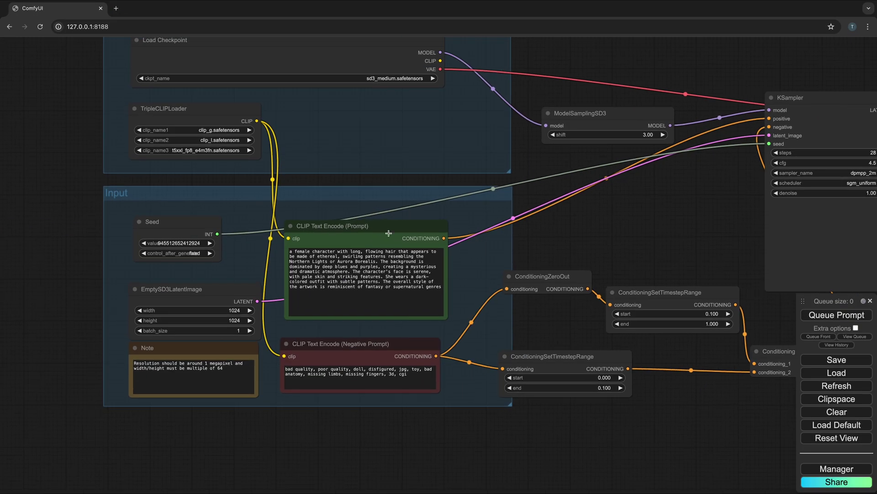
click(442, 288)
drag(442, 288, 292, 244)
drag(417, 378, 268, 342)
click(414, 377)
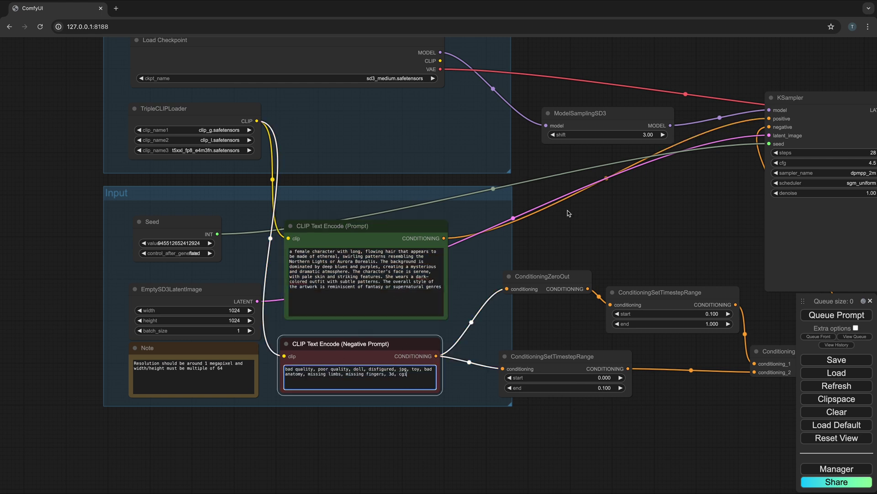
drag(710, 179, 280, 211)
drag(540, 251, 261, 244)
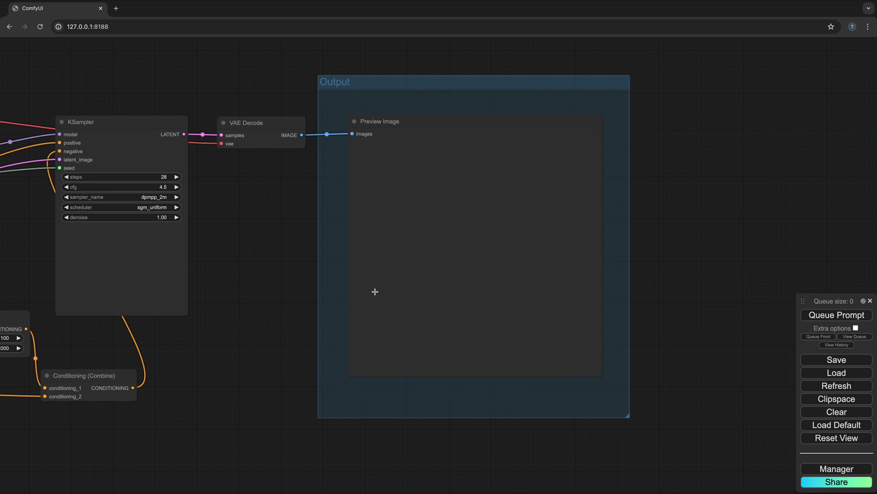
click(837, 315)
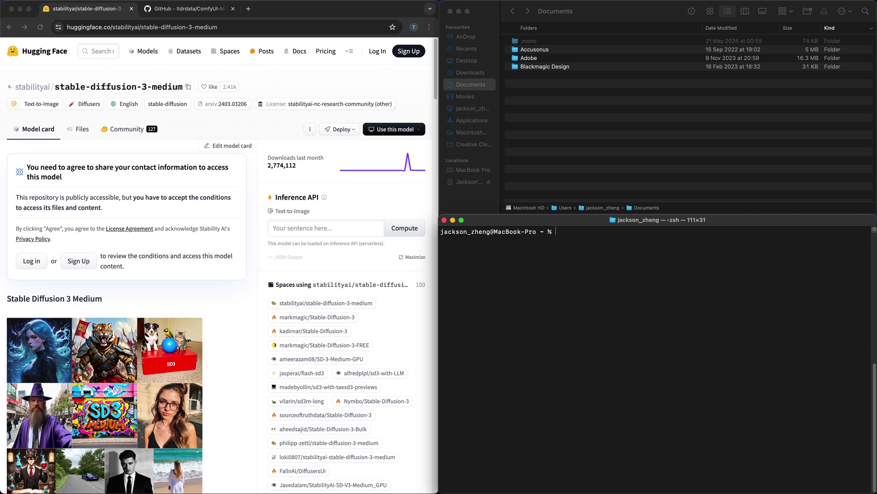
scroll(224, 286, down, 5)
scroll(224, 286, up, 5)
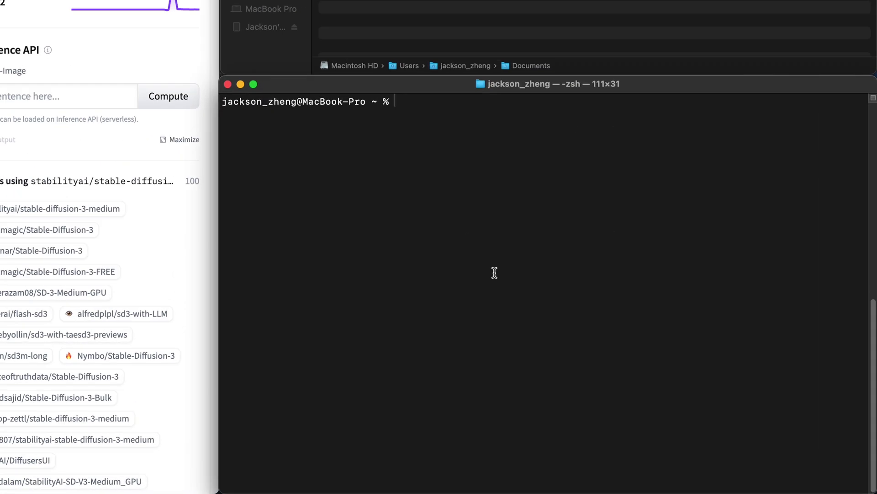
In Terminal, install git-lfs with Homebrew and initialise it by running git lfs install
text(brew install git-lfs)
key(Return)
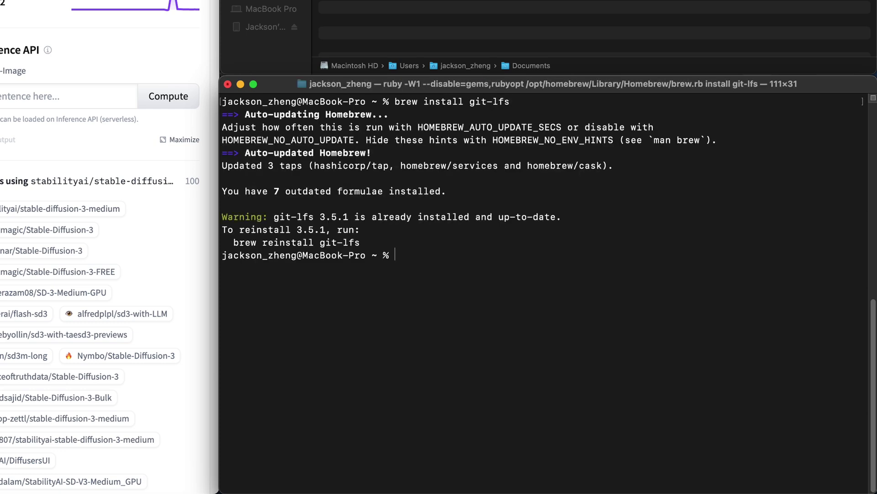
drag(561, 217, 230, 218)
click(231, 218)
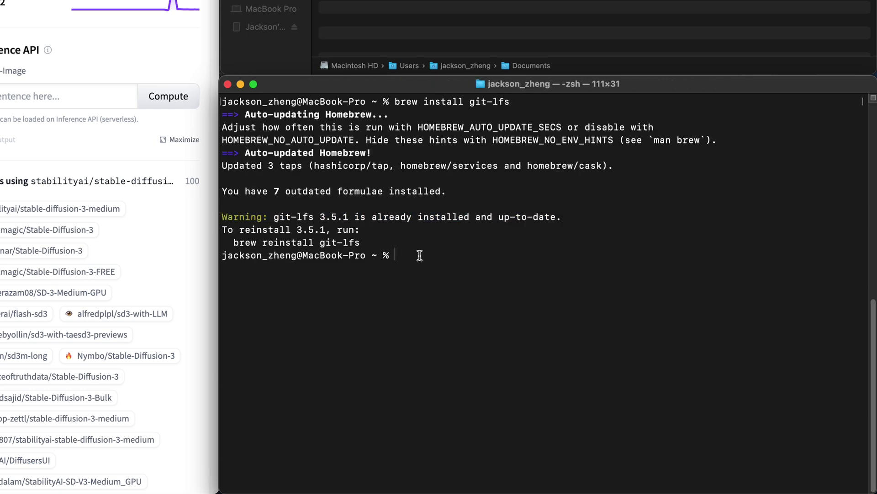
text(git lfs install)
key(Return)
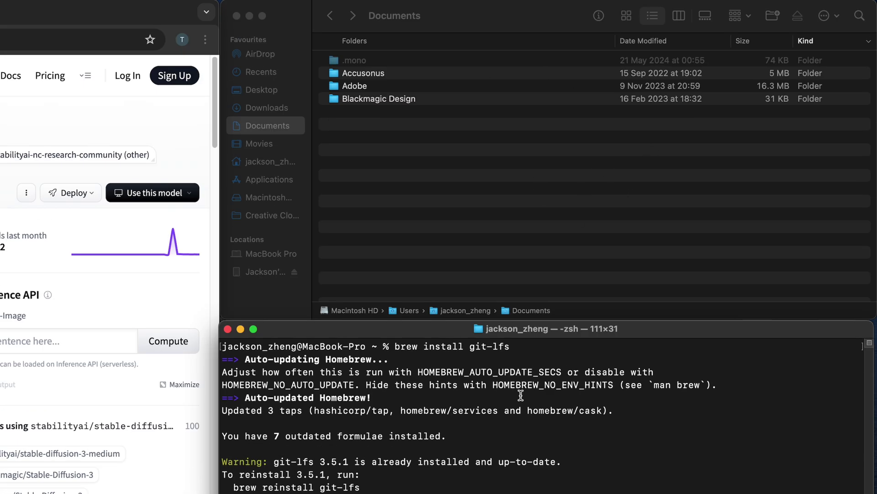
text(cd Documents)
key(Return)
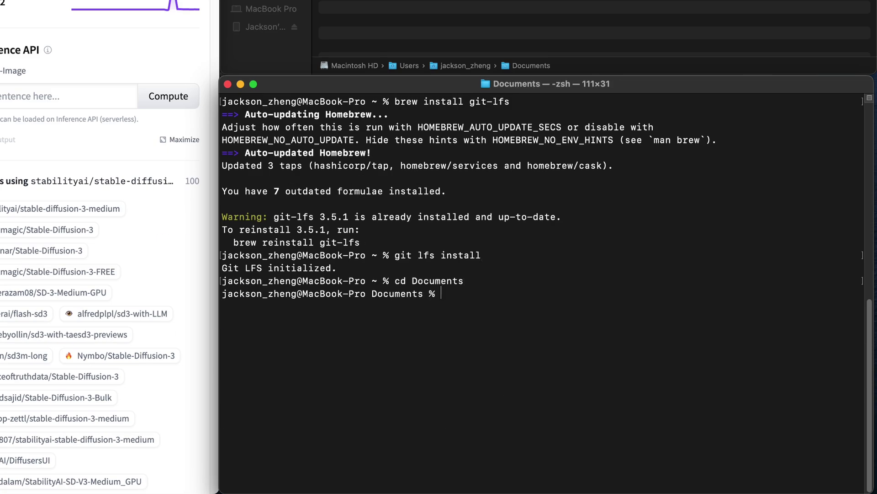
text(git clone)
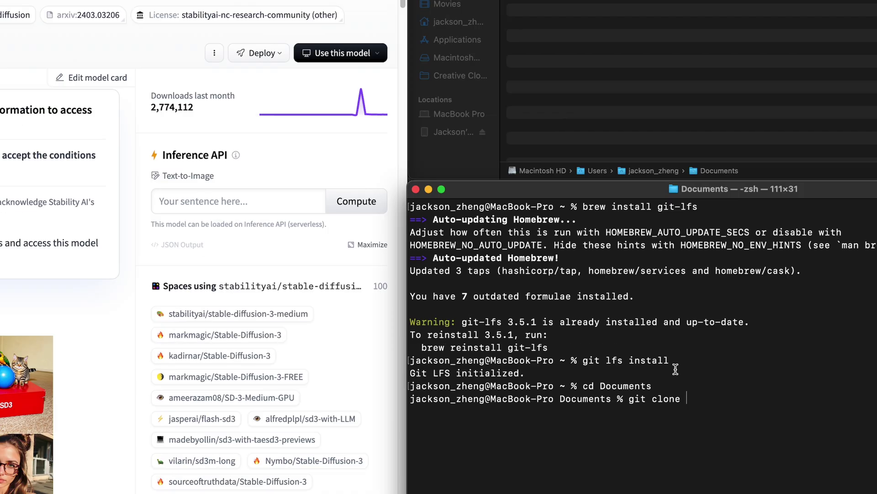
click(452, 40)
key(super+a)
key(super+c)
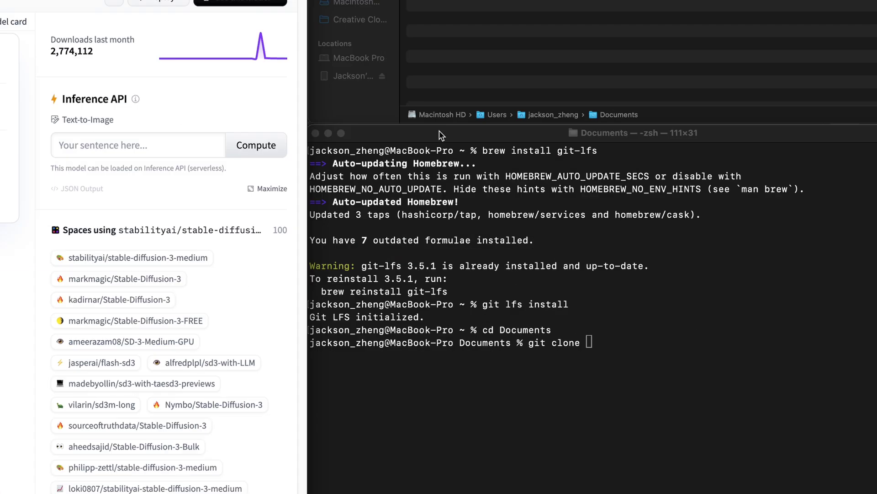
click(535, 274)
key(super+v)
key(Return)
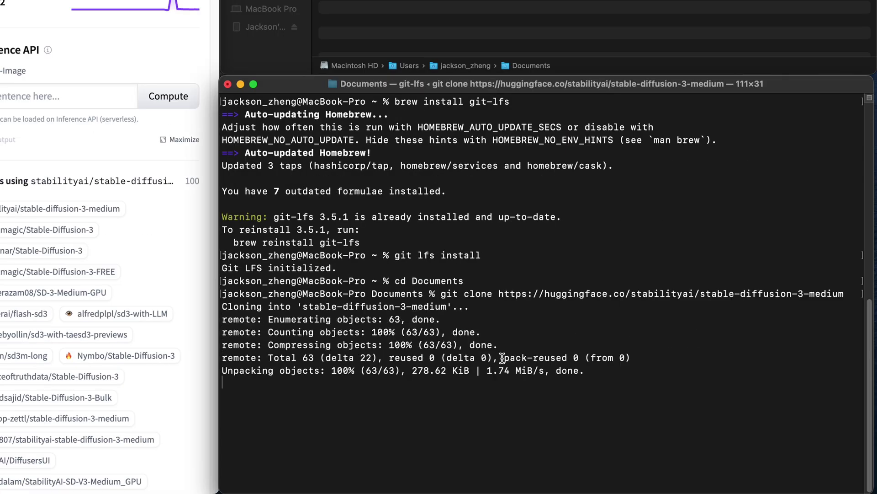
Examine the stable-diffusion-3-medium repository's file list and its text_encoders folder on Hugging Face
drag(225, 371, 584, 371)
click(583, 414)
click(123, 192)
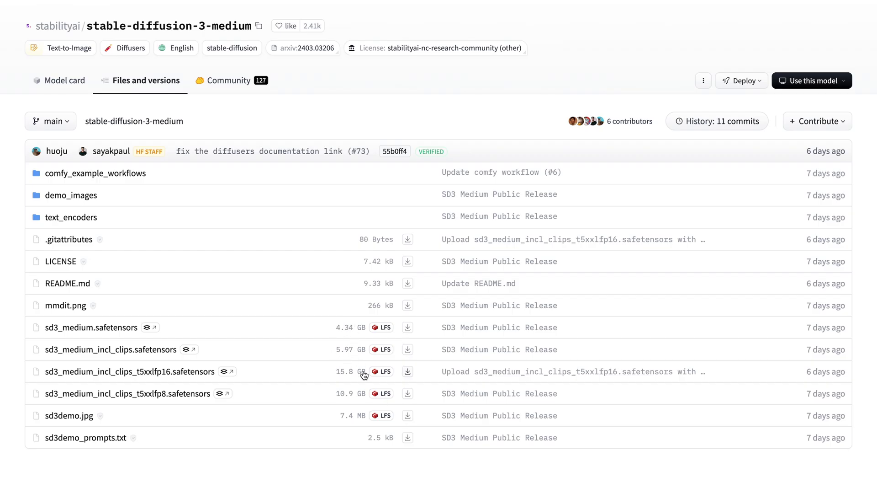
click(71, 217)
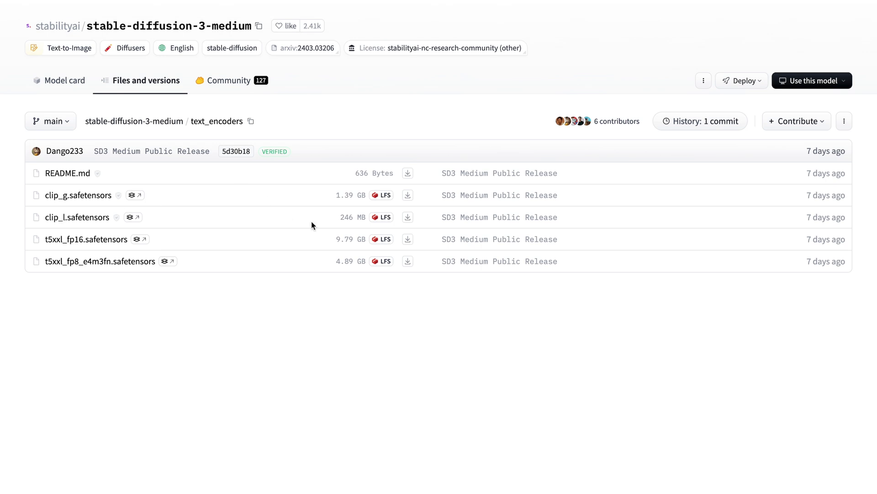
click(114, 80)
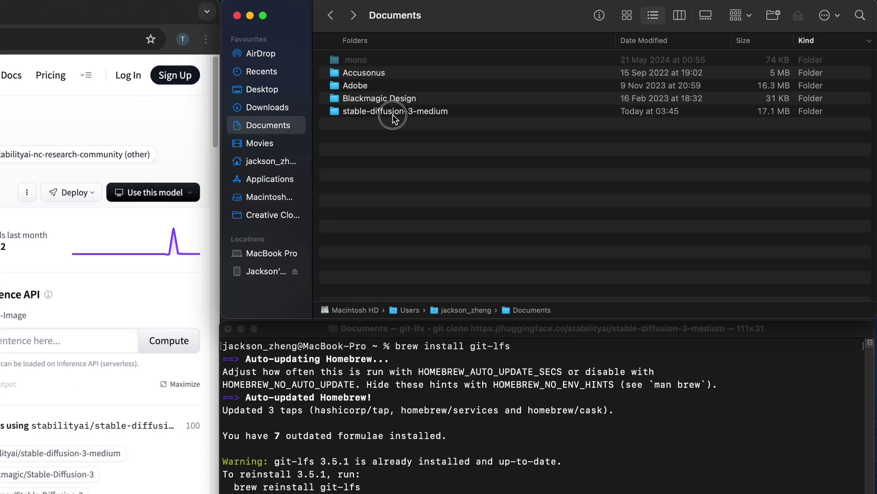
Examine the contents of the cloned stable-diffusion-3-medium folder in Finder and return to Documents
click(393, 112)
double_click(395, 112)
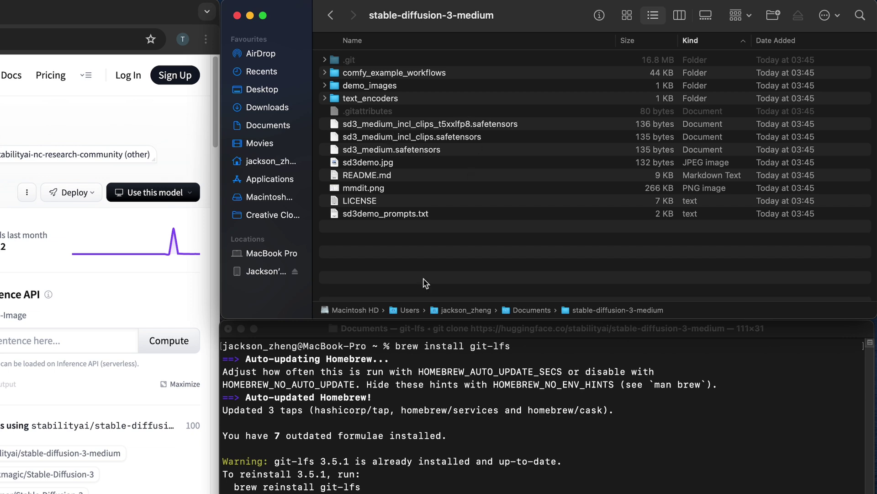
click(331, 16)
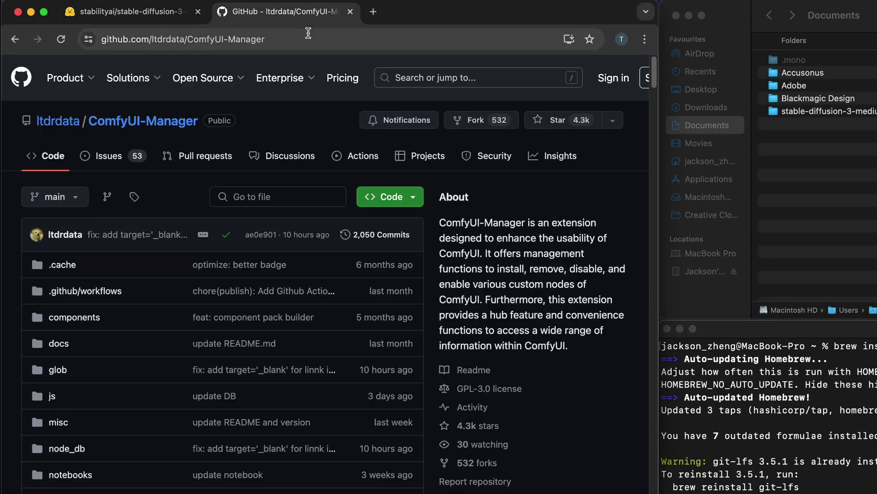
drag(308, 33, 300, 72)
click(277, 116)
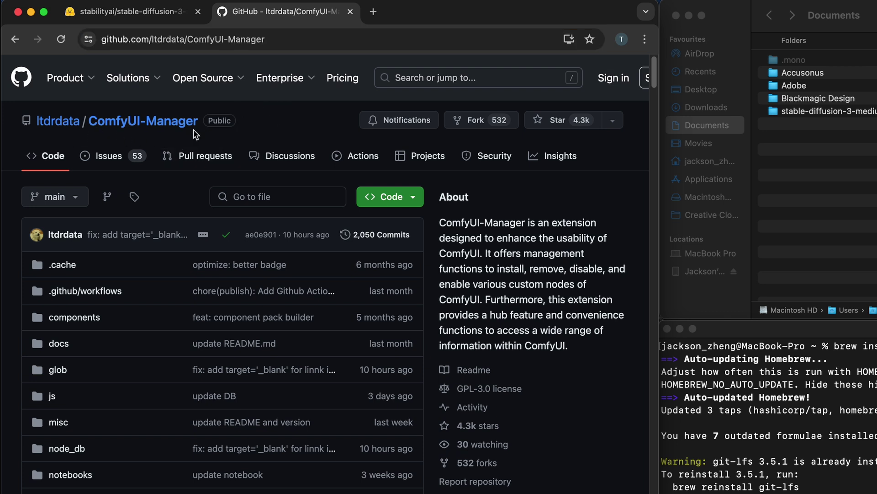
click(303, 39)
key(super+c)
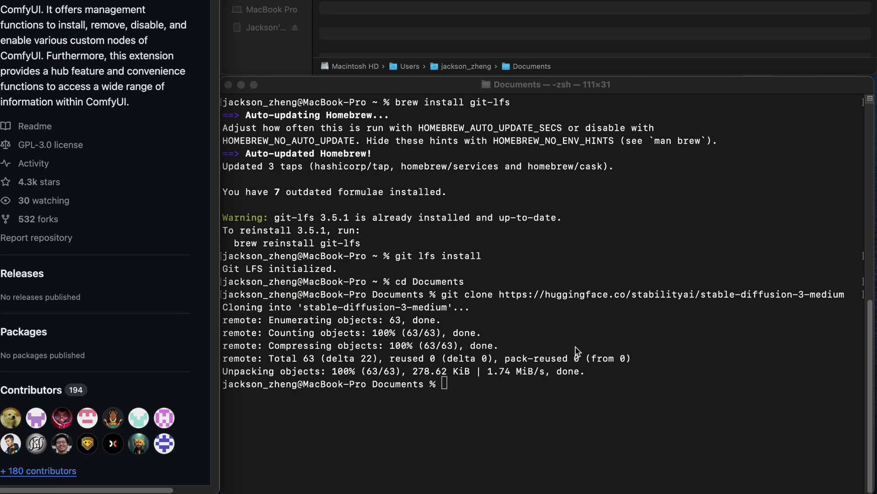
click(577, 352)
text(git clone)
key(super+v)
key(Return)
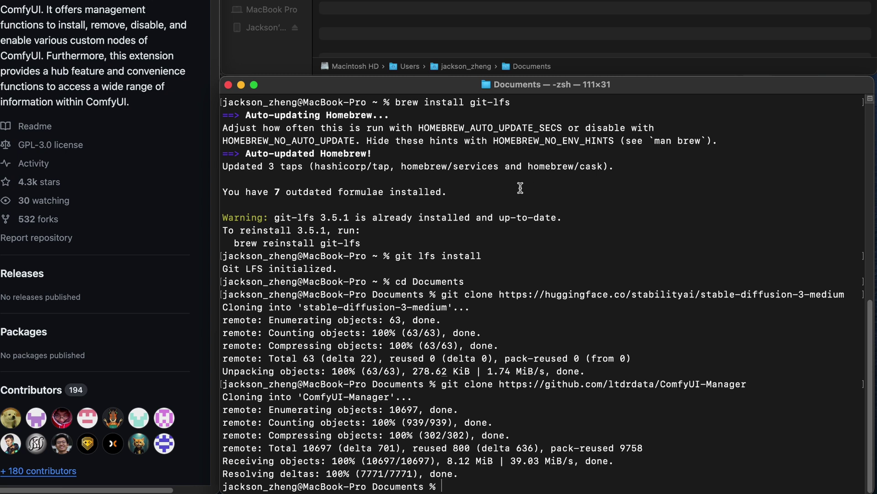
Install python3 with Homebrew and check its location with which python3
text(brew install python3)
key(Return)
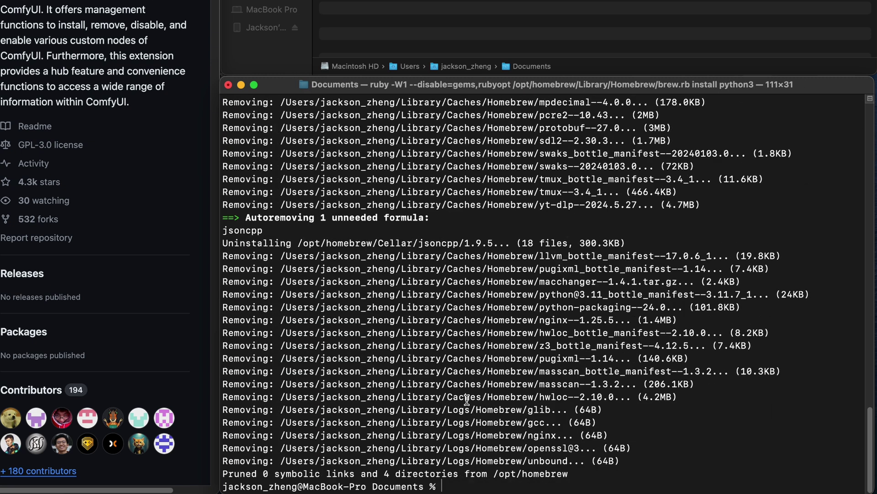
text(which python3)
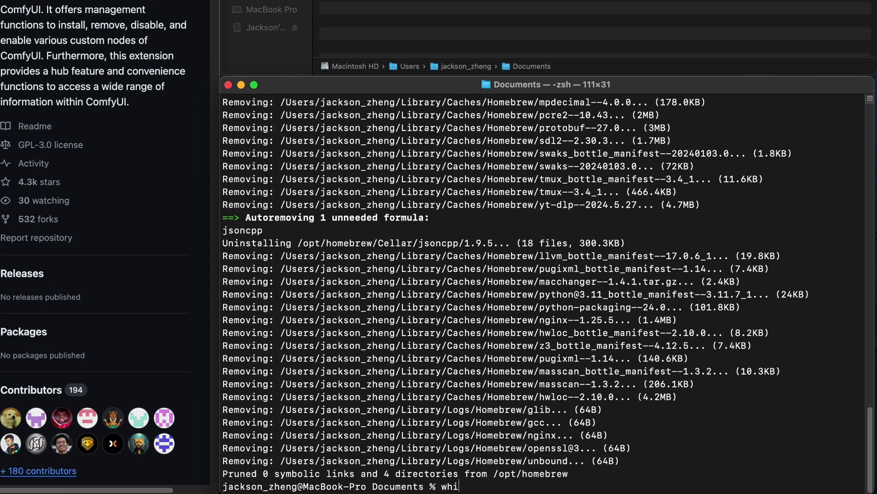
key(Return)
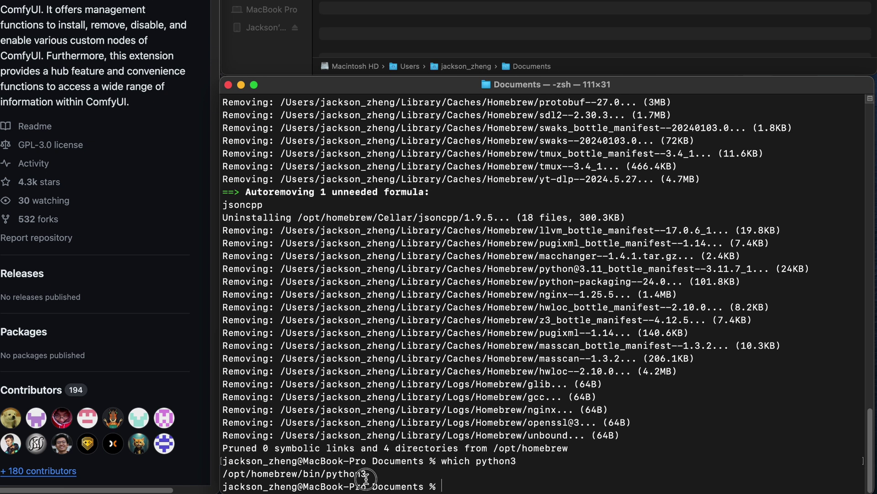
drag(367, 473, 221, 473)
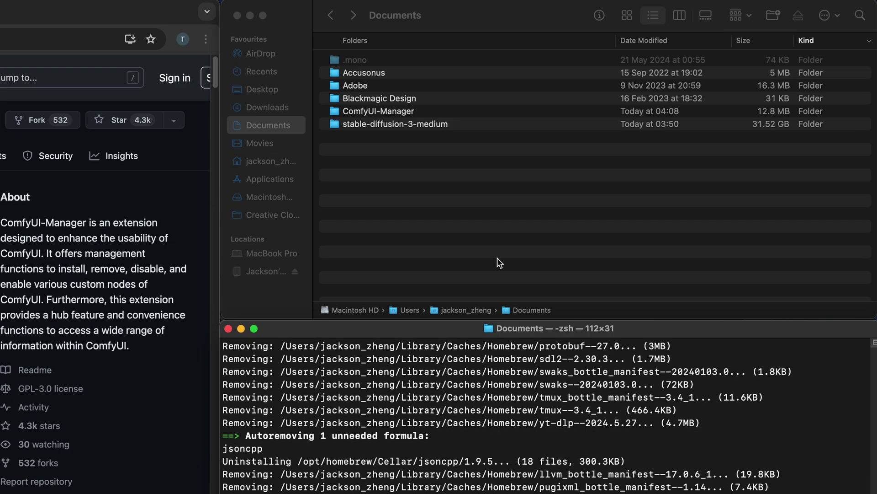
Copy the Linux/OSX virtual environment command from the ComfyUI-Manager README and run it in Terminal as python3 -m venv venv
double_click(398, 112)
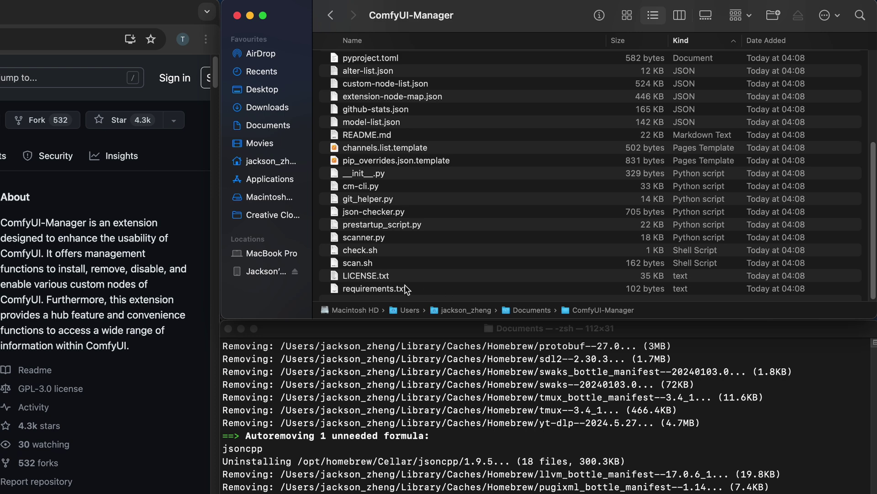
scroll(406, 319, down, 20)
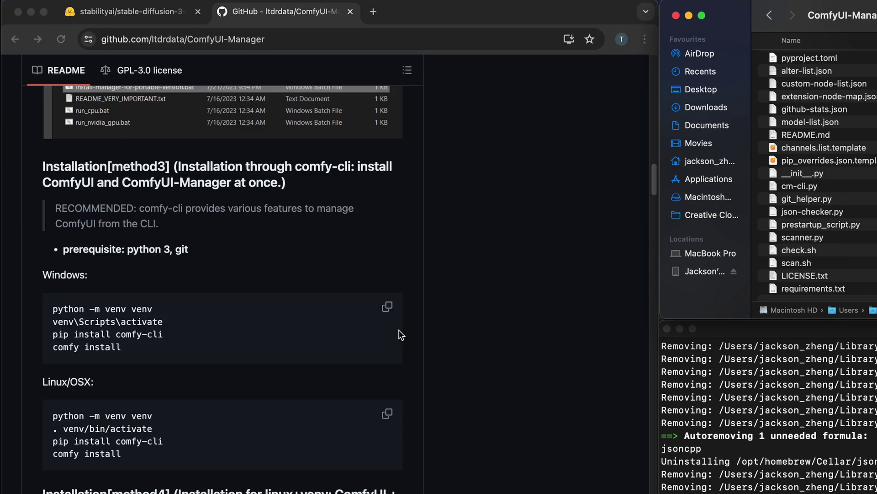
scroll(399, 335, down, 3)
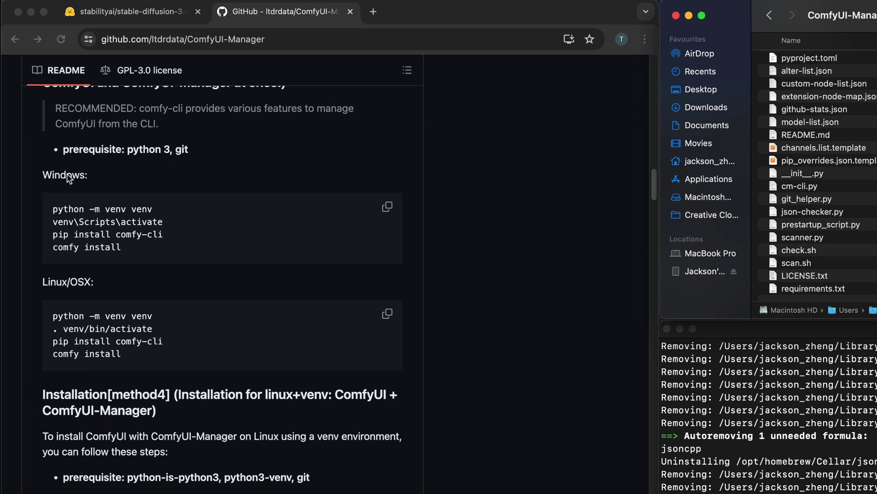
drag(153, 315, 51, 320)
key(super+c)
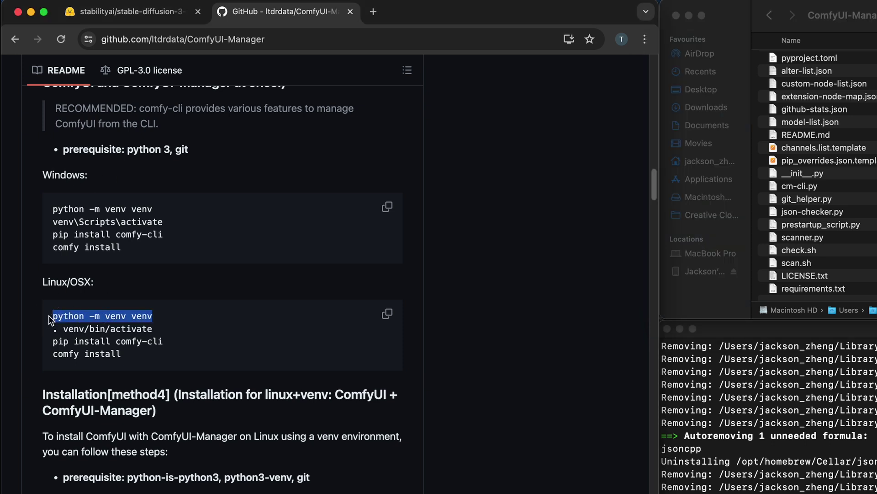
click(549, 485)
key(super+v)
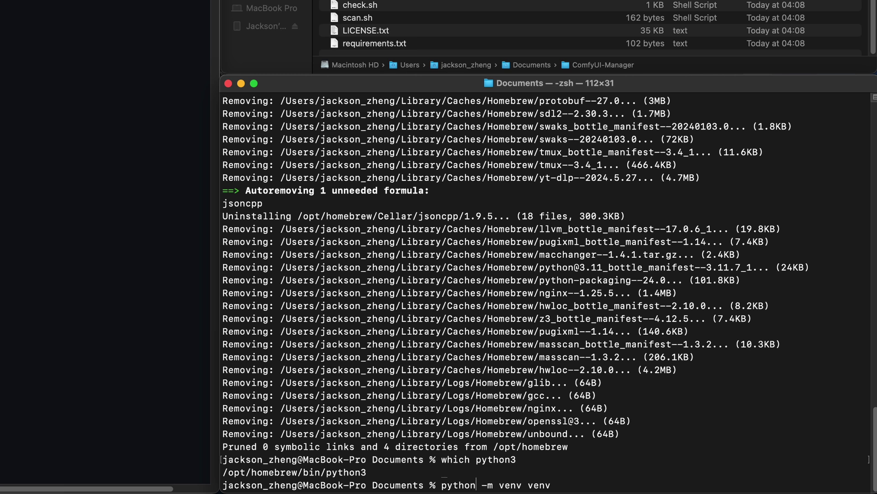
text(3)
key(Return)
Return Finder to the Documents folder and activate the virtual environment in Terminal with . venv/bin/activate
click(514, 175)
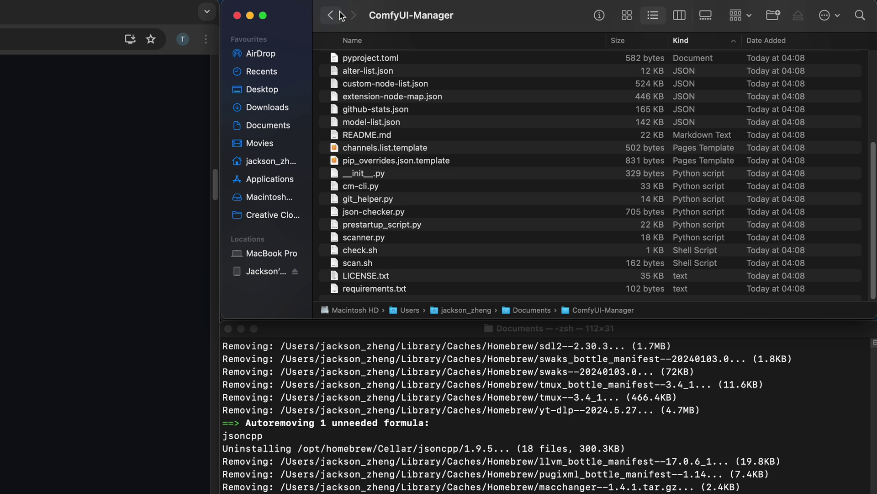
click(340, 15)
key(super+Tab)
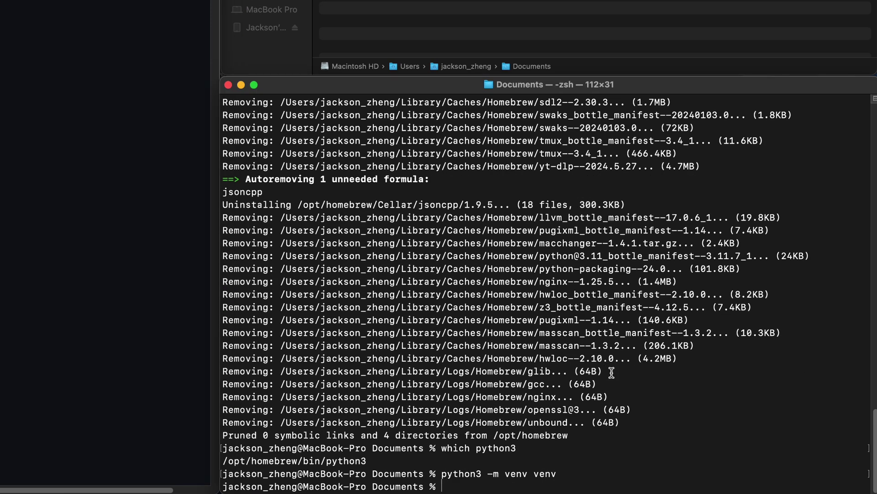
text(. venv/bin/activate)
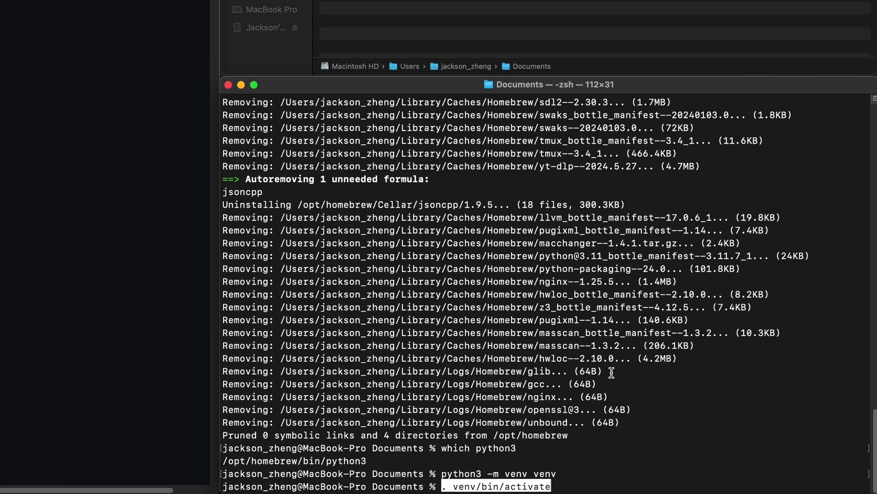
key(Return)
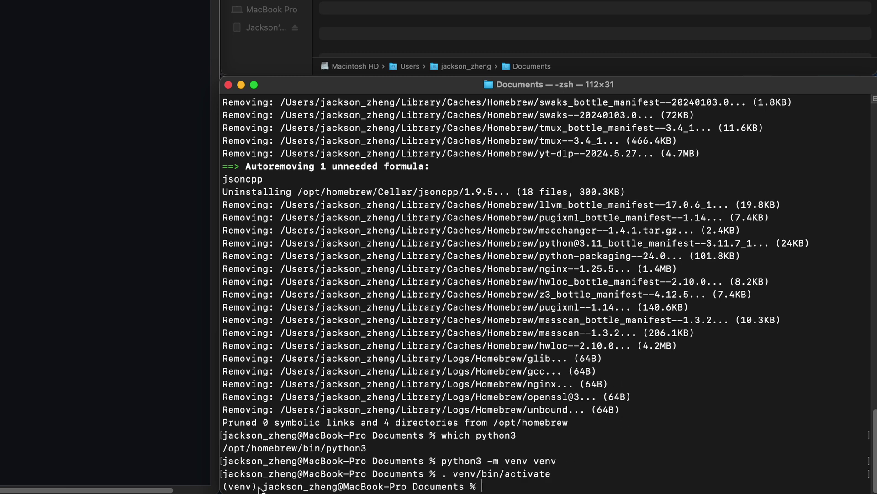
Check which python3 and pip executables the activated virtual environment uses
drag(259, 487, 217, 483)
click(525, 470)
text(which python3)
key(Return)
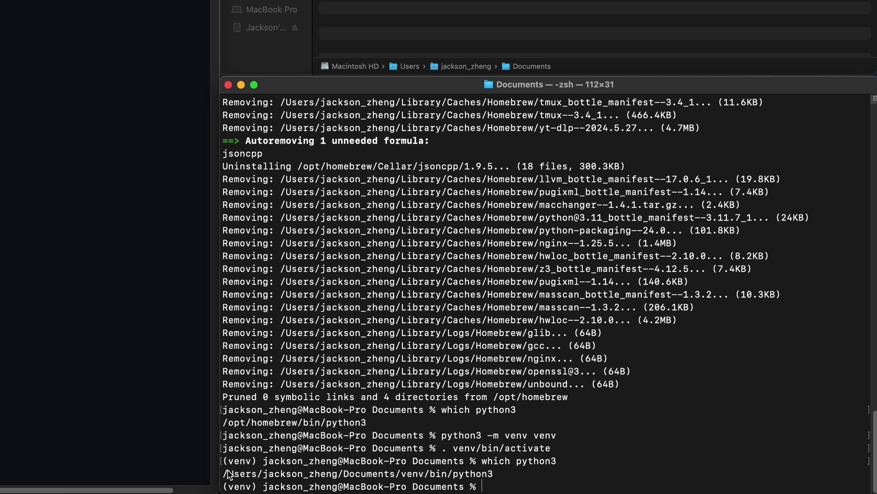
text(which pip)
key(Return)
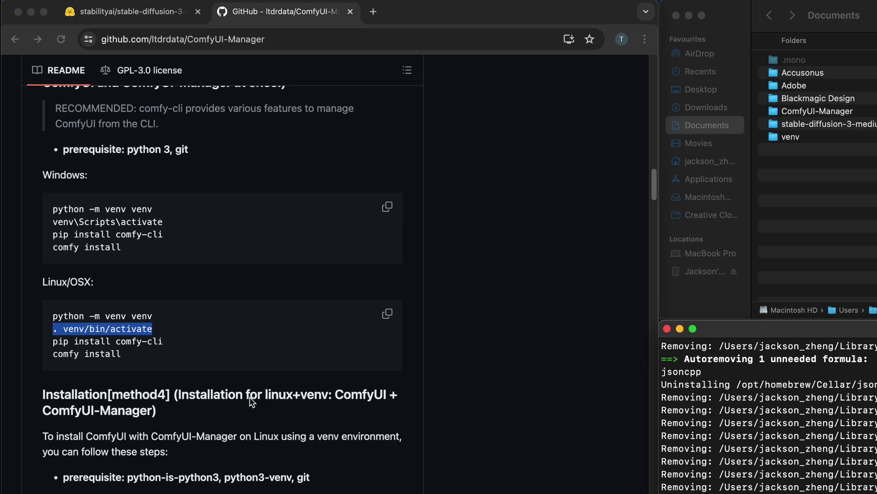
Copy the comfy-cli install command from the README's Linux/OSX section and run it in Terminal as pip install comfy-cli
triple_click(48, 346)
key(super+c)
click(525, 311)
key(super+v)
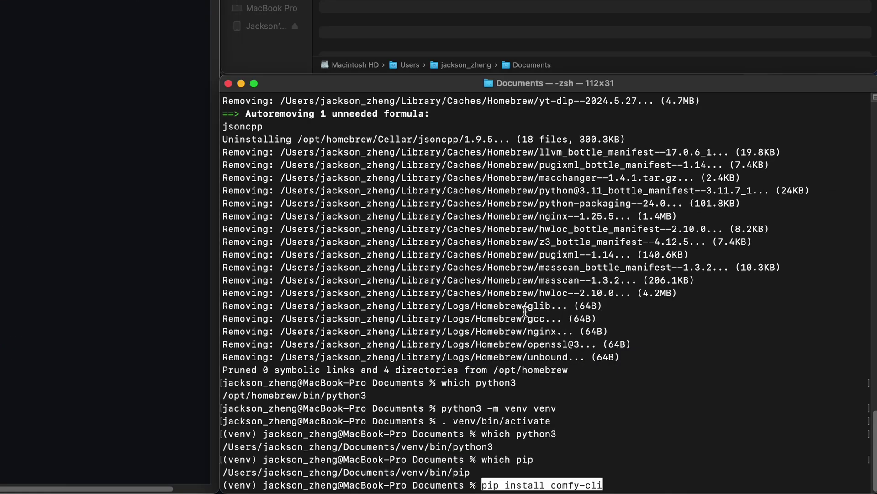
key(Return)
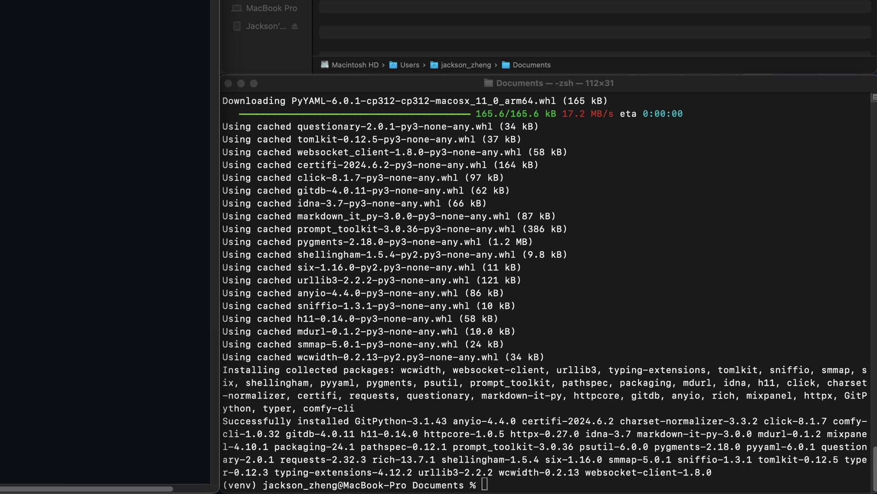
Run comfy install in Terminal, choosing Mac M Series and answering y to install ComfyUI into Documents/comfy/ComfyUI
click(699, 253)
key(super+v)
key(Return)
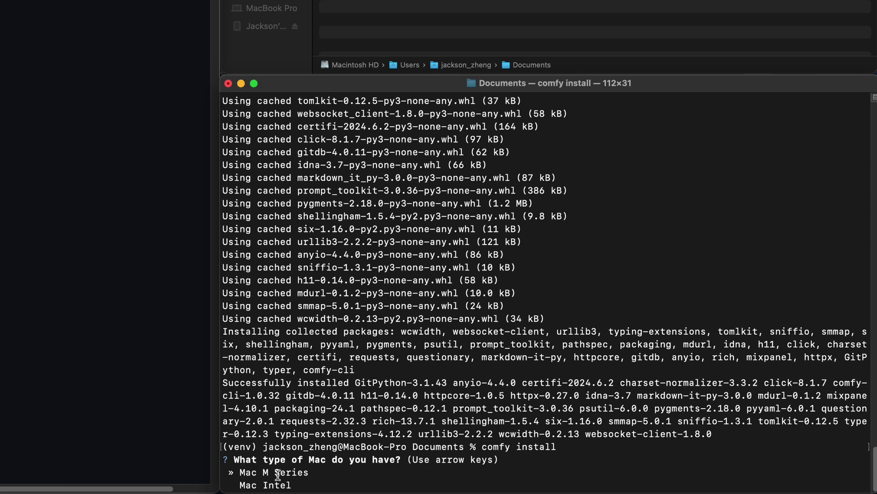
key(Return)
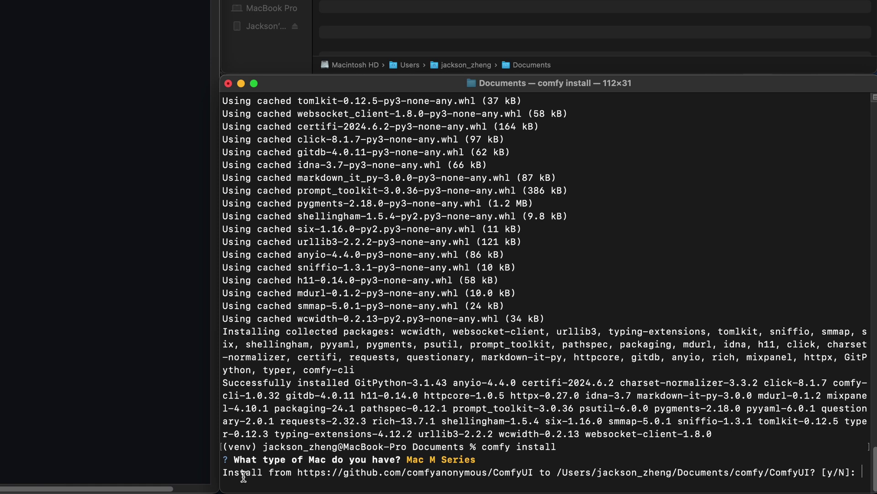
drag(224, 473, 859, 475)
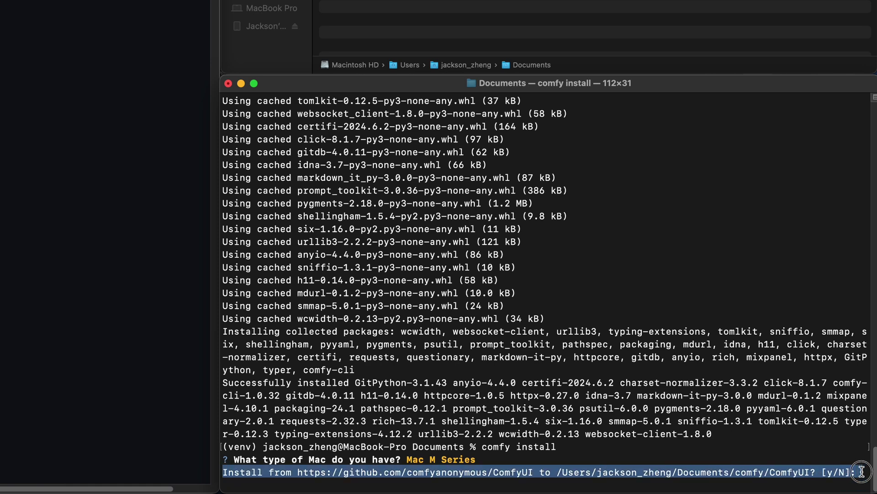
text(y)
key(Return)
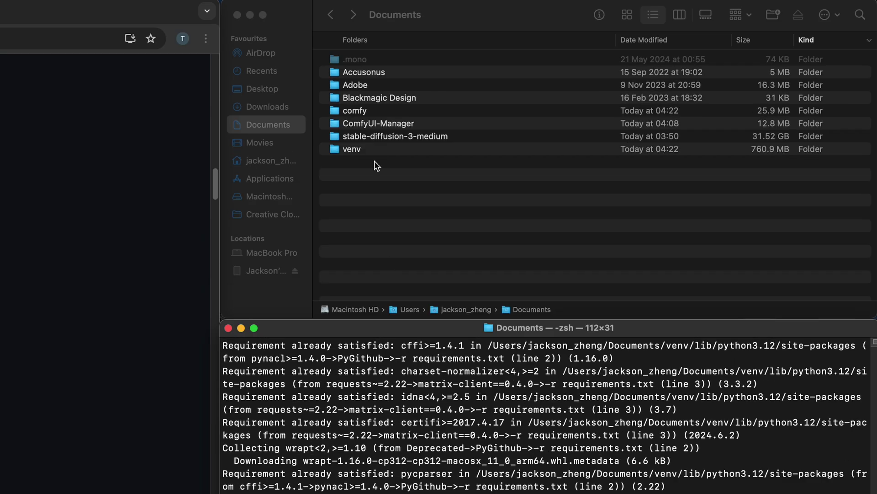
Open the comfy/ComfyUI folder in Finder and look through its installed files
click(372, 110)
double_click(362, 111)
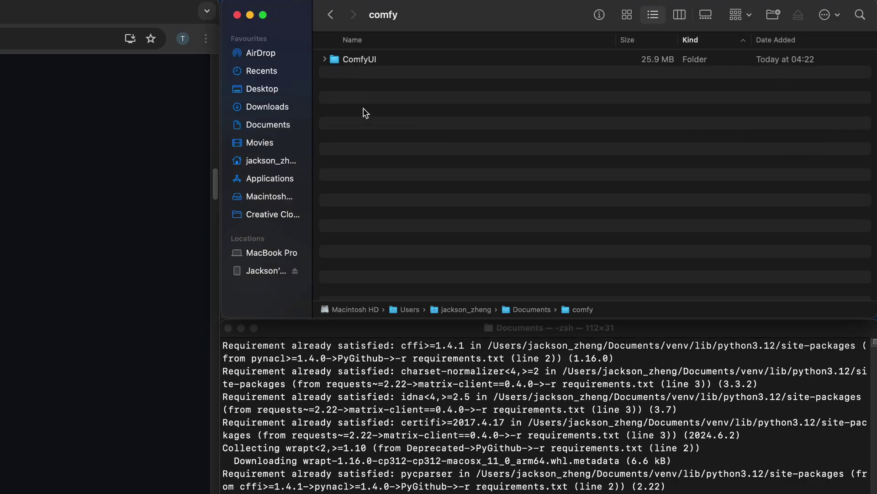
double_click(363, 59)
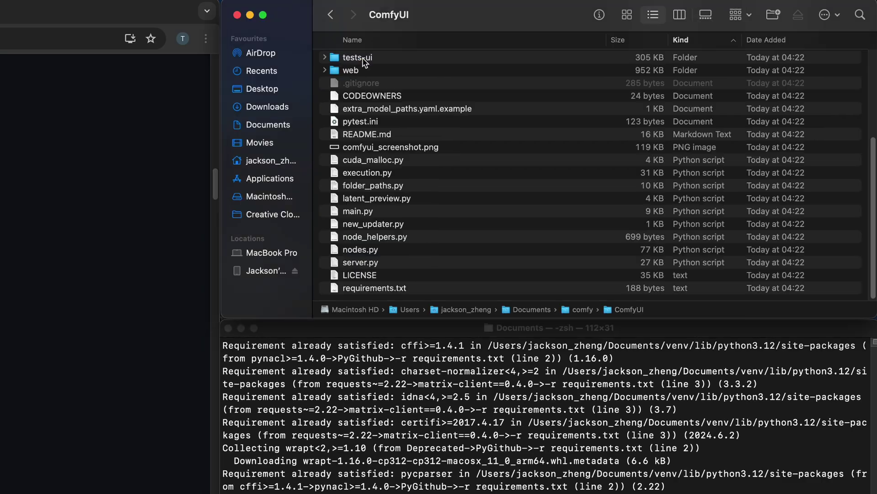
scroll(378, 165, down, 2)
Change Terminal into the comfy folder with cd comfy and try running pip install -r requirements.txt there
click(411, 340)
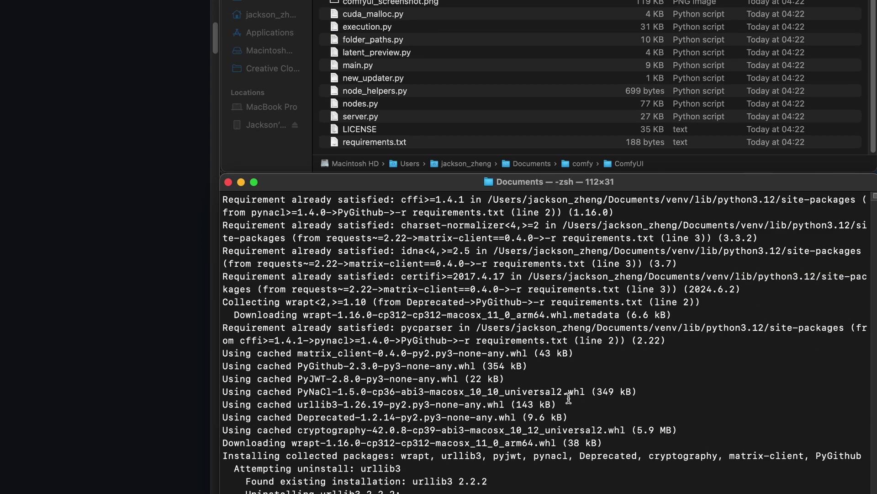
text(cd comfy)
key(Return)
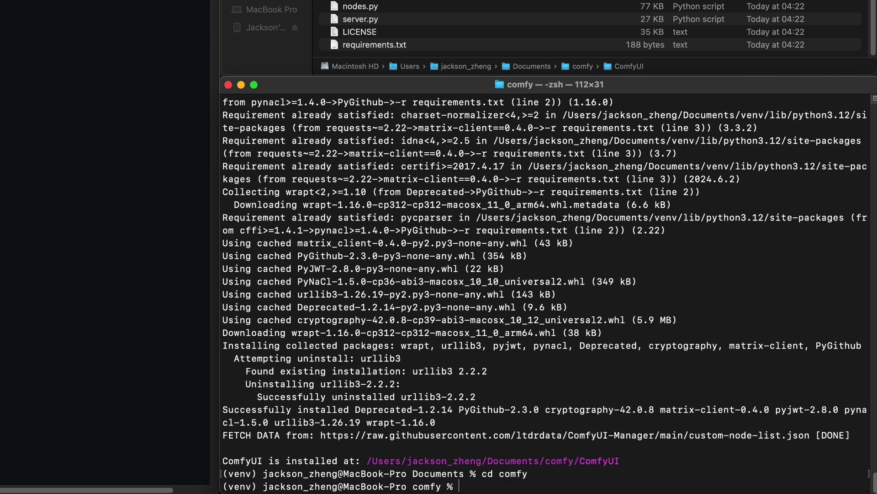
text(pip install -r requirements.txt)
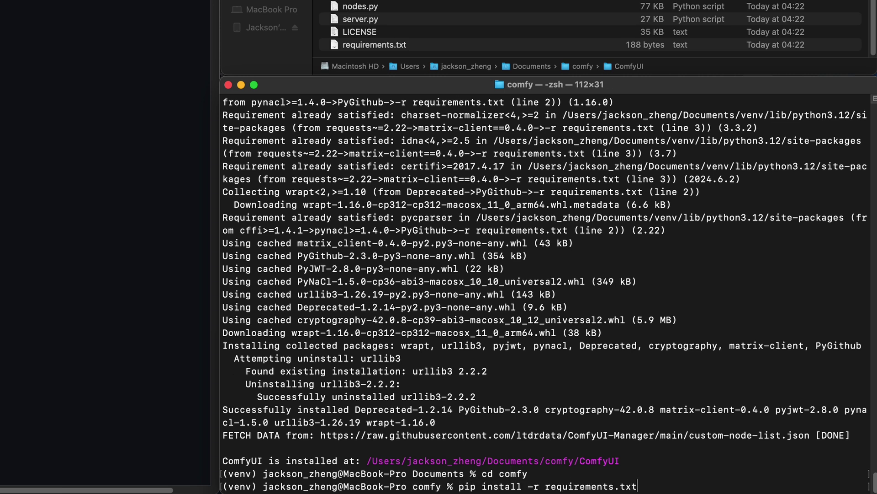
key(Return)
Change into the ComfyUI subfolder with cd ComfyUI and install its dependencies with pip install -r requirements.txt
text(Com)
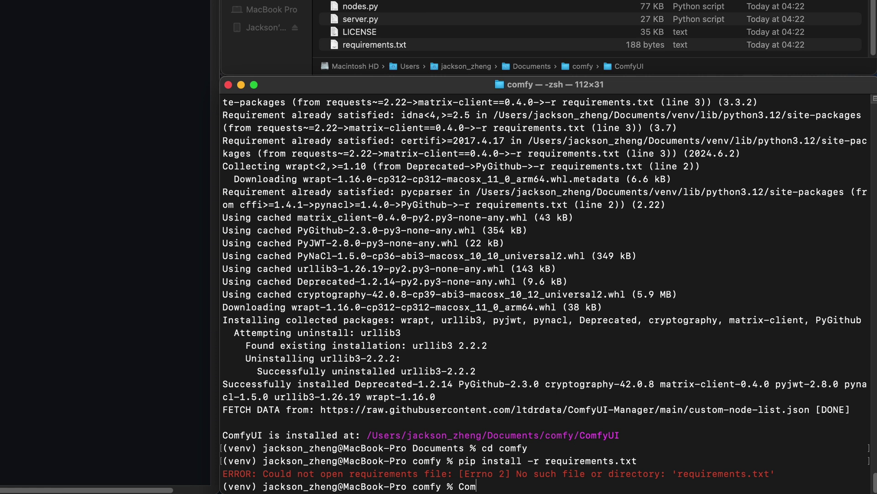
text(fyUI)
key(Return)
text(cd ComfyUI)
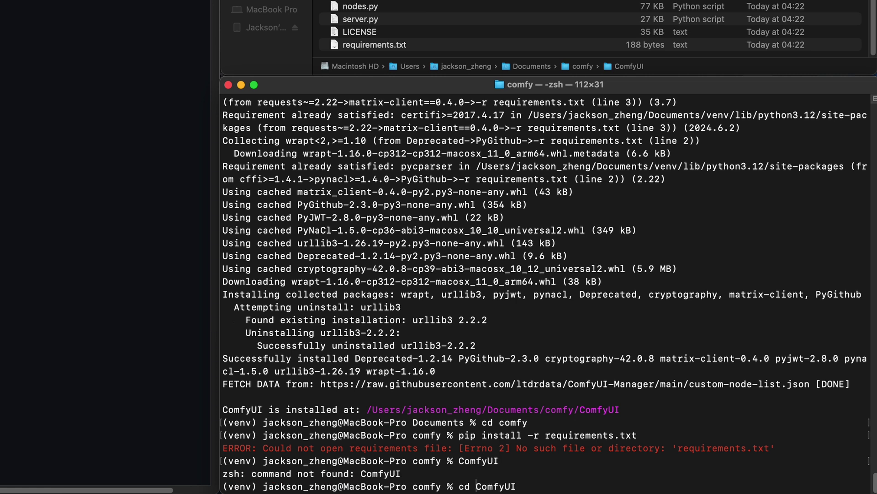
key(Return)
key(Up)
key(Up)
key(Up)
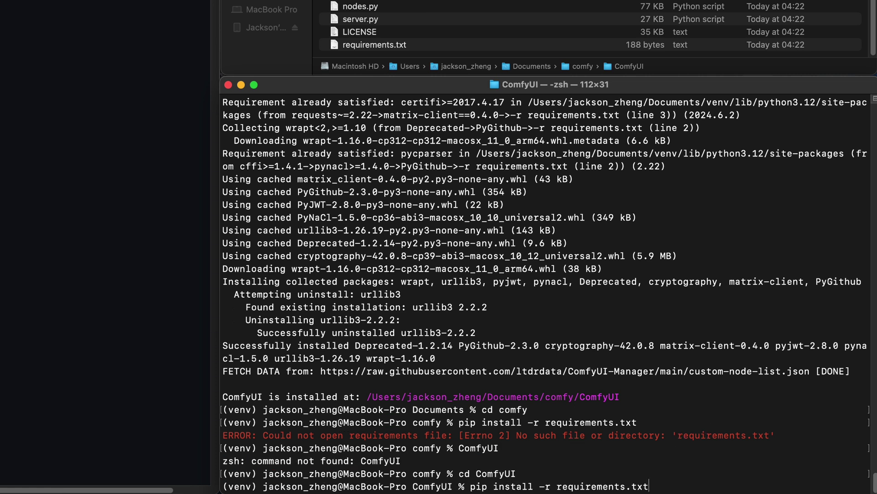
key(Return)
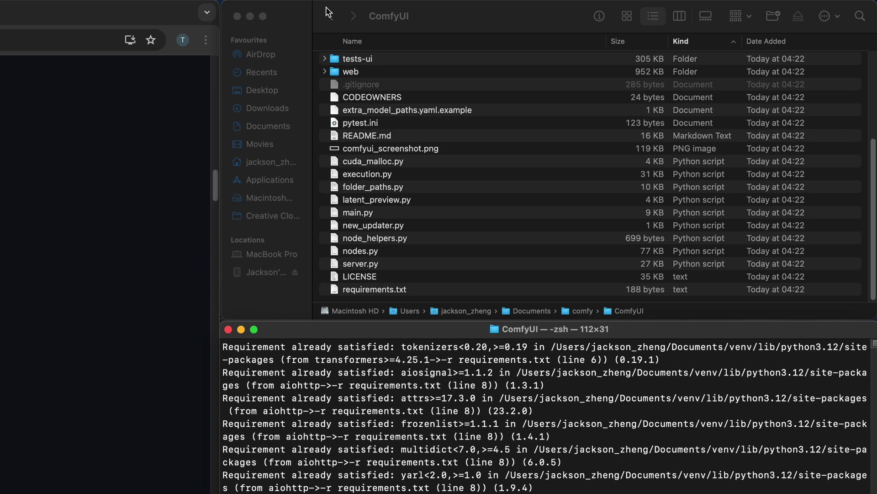
Switch to Finder and open the stable-diffusion-3-medium folder in Documents
click(331, 16)
click(331, 16)
double_click(386, 137)
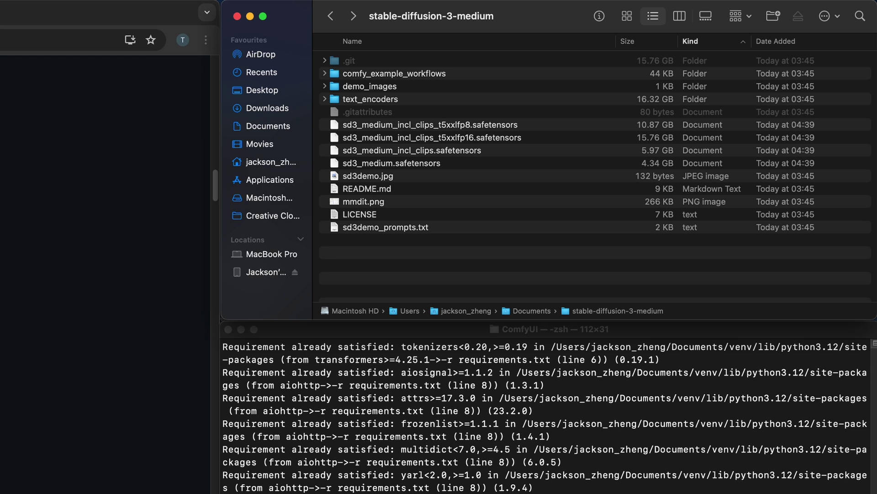
Open a second Finder window below the first and navigate to Documents/comfy/ComfyUI/models/checkpoints
right_click(14, 492)
click(27, 485)
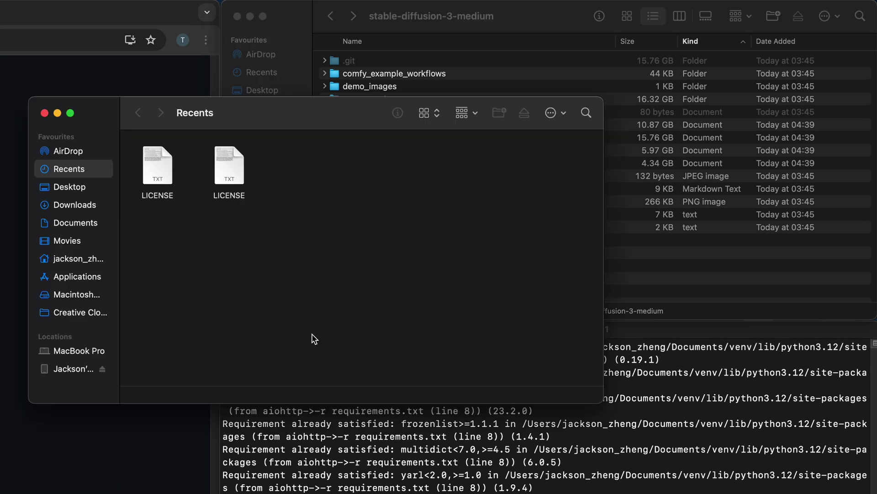
click(70, 221)
double_click(165, 208)
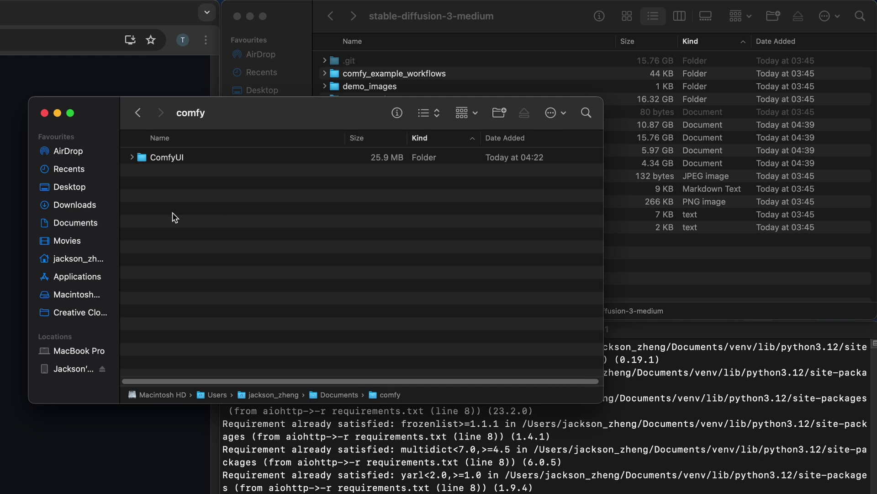
double_click(182, 160)
click(254, 113)
drag(254, 114, 155, 294)
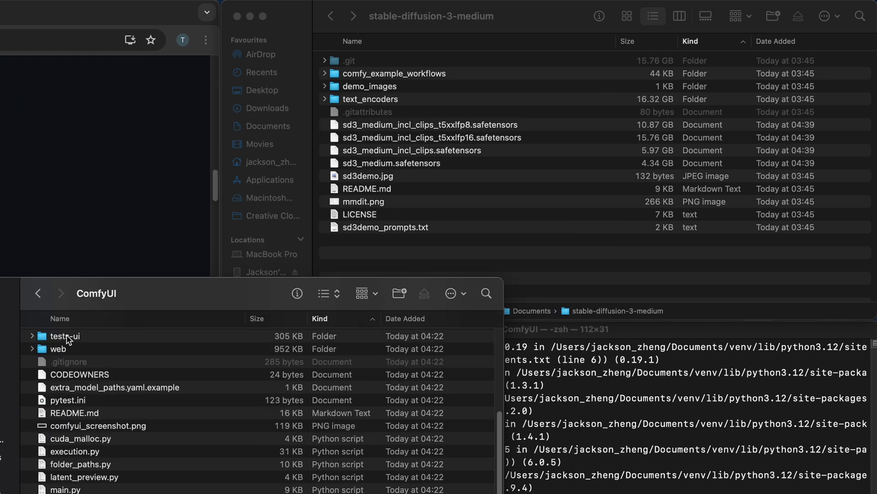
scroll(65, 444, up, 10)
double_click(64, 438)
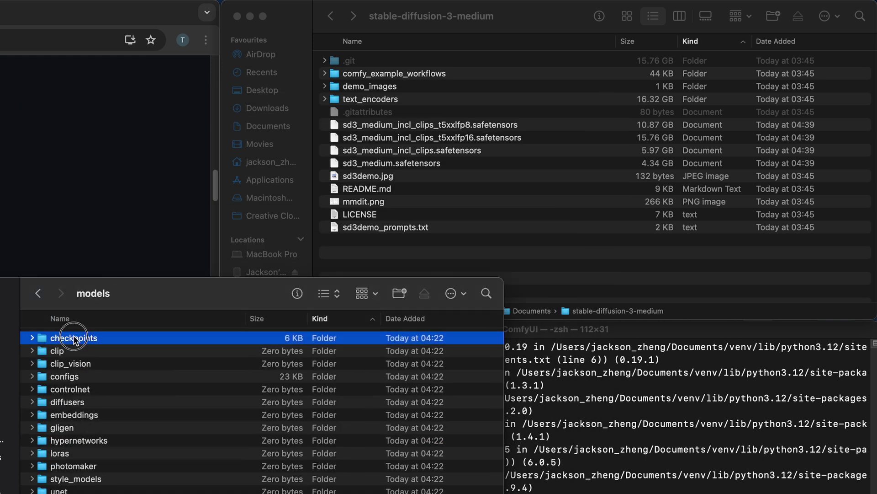
double_click(74, 338)
Move sd3_medium.safetensors from the stable-diffusion-3-medium folder into ComfyUI's checkpoints folder
click(405, 243)
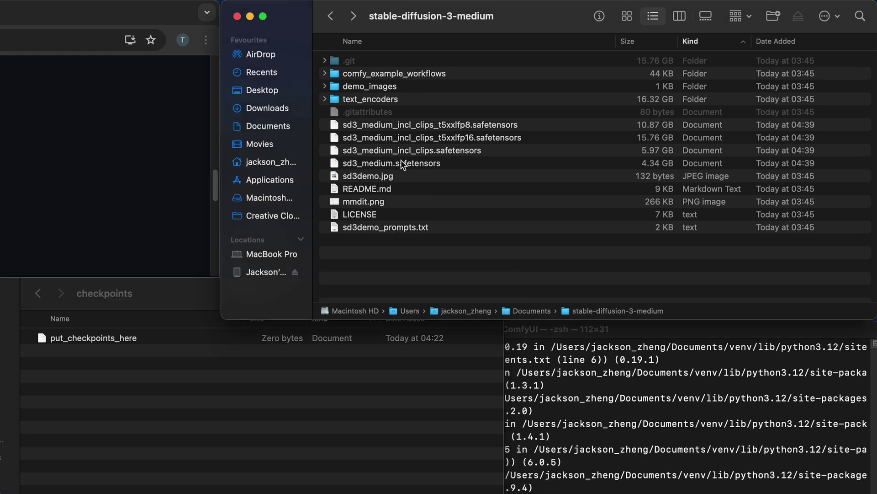
click(363, 163)
drag(363, 166, 275, 478)
Open ComfyUI's models/clip folder and move the three sd3_medium_incl_clips safetensors files into it
click(38, 295)
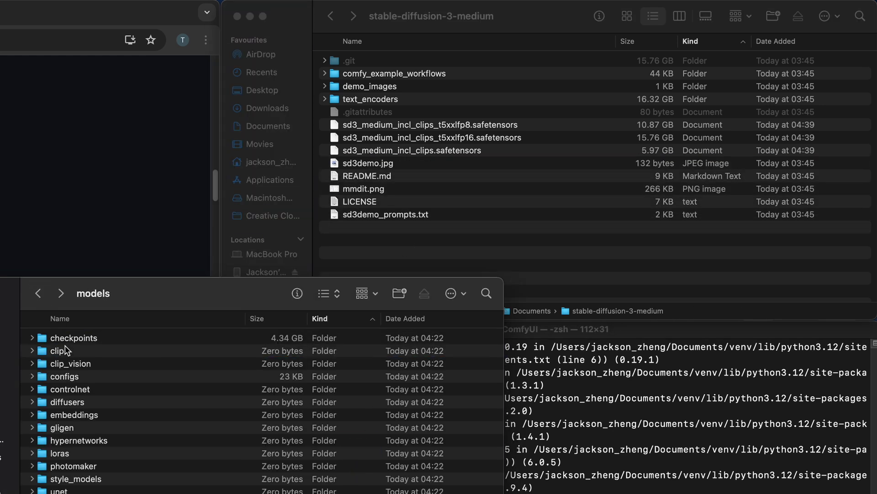
double_click(66, 347)
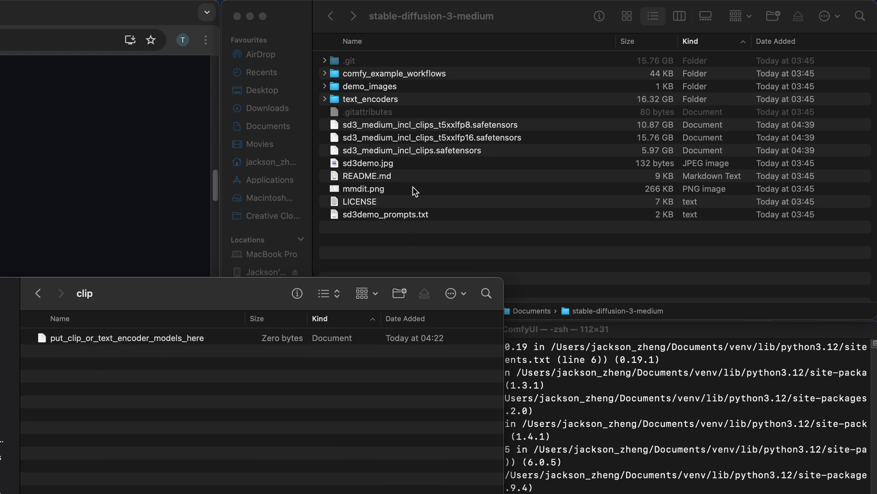
click(404, 152)
shift+click(398, 126)
drag(397, 128, 249, 480)
Move the four safetensors files from the text_encoders folder into ComfyUI's clip folder and close the second Finder window
double_click(393, 101)
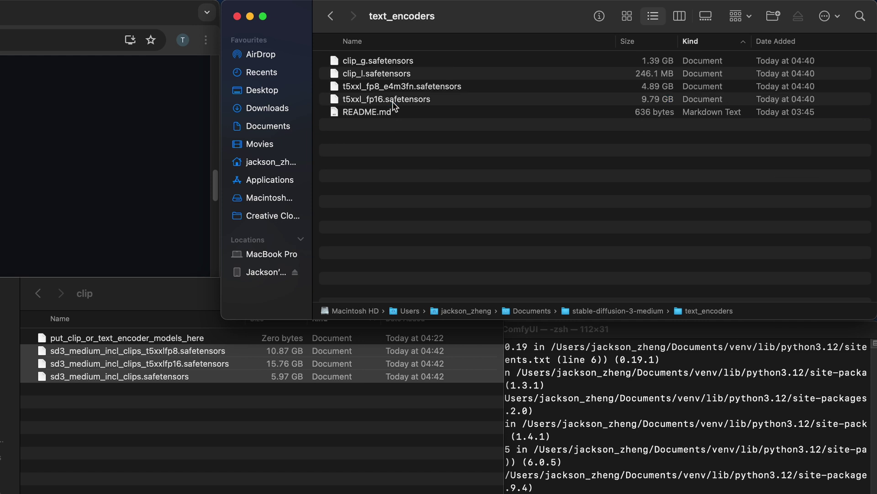
click(393, 102)
shift+click(388, 65)
drag(367, 88, 212, 485)
click(162, 484)
click(38, 293)
key(super+w)
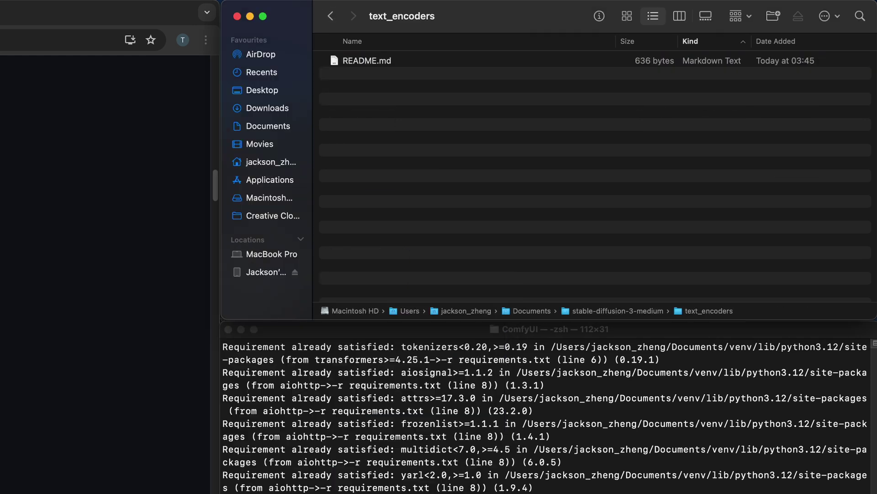
Navigate Finder back through Documents to comfy/ComfyUI and select main.py
click(330, 16)
click(330, 16)
double_click(355, 112)
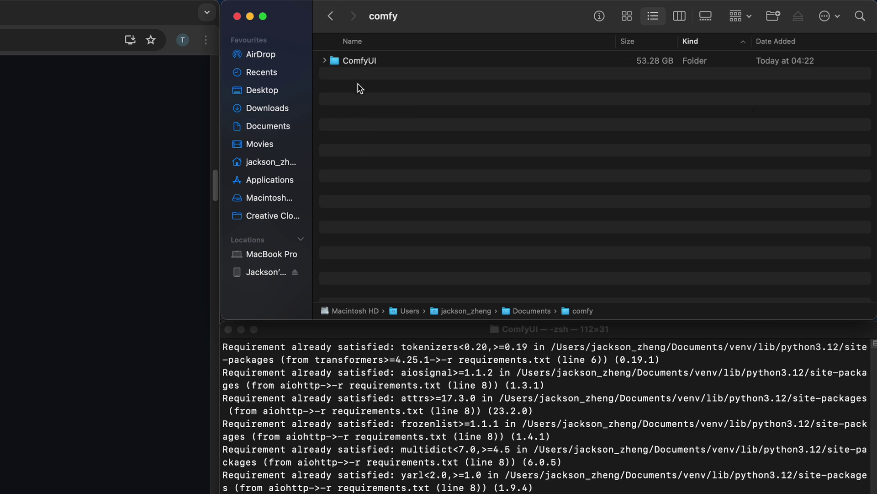
double_click(358, 61)
scroll(413, 217, down, 5)
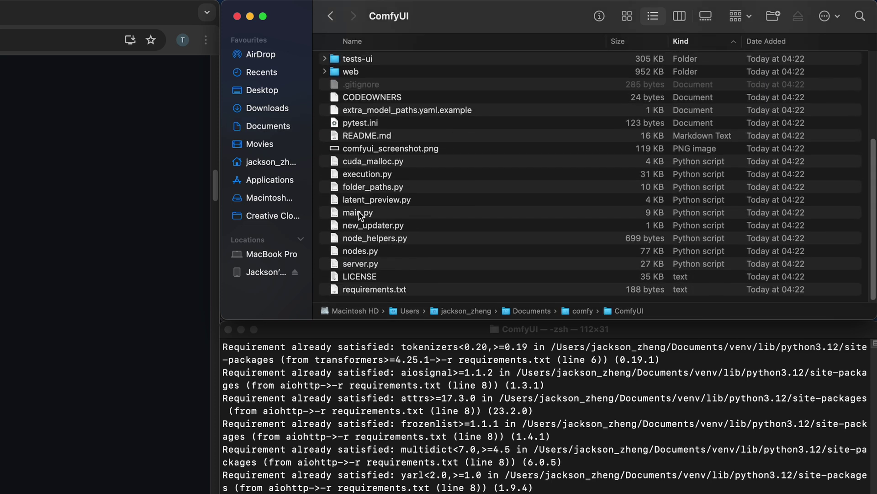
click(378, 213)
Start the ComfyUI server in Terminal with python3 main.py
click(484, 487)
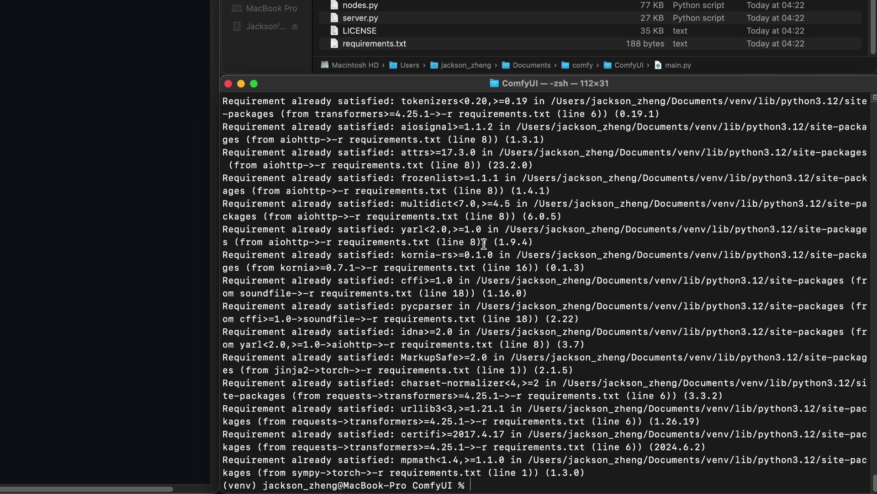
text(python3 main.p)
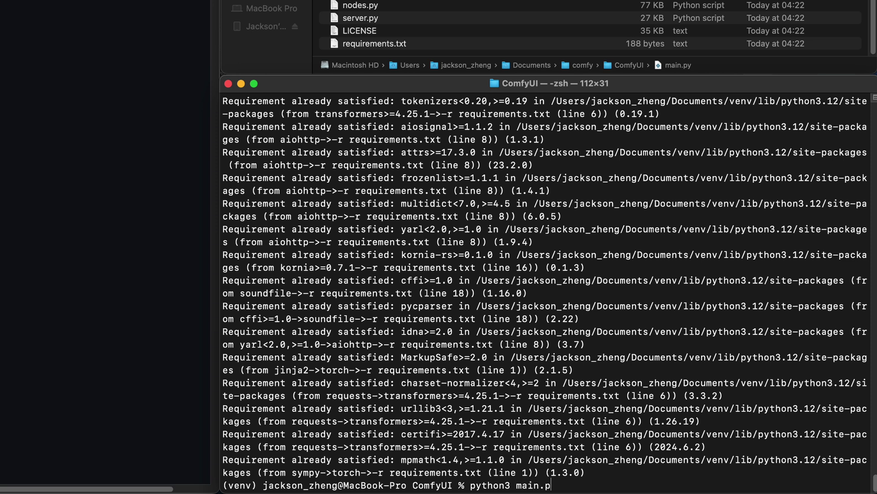
text(y)
key(Return)
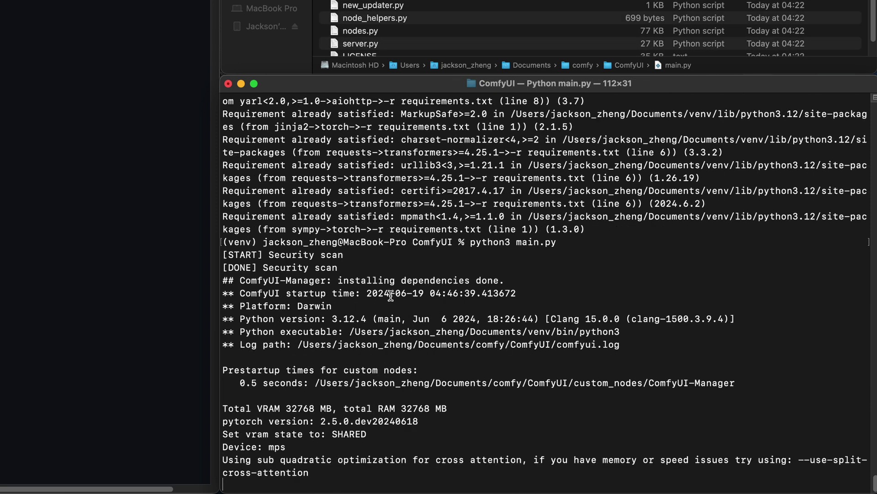
drag(350, 344, 496, 344)
key(super+c)
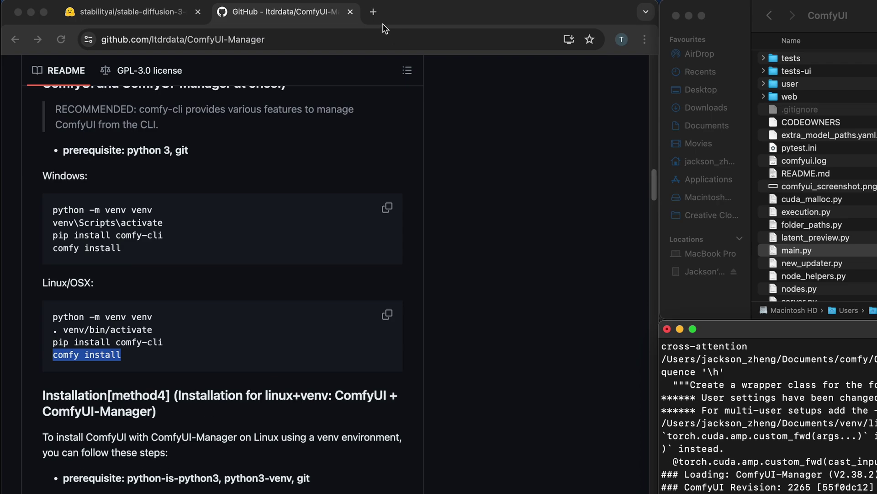
click(377, 13)
key(super+v)
key(Return)
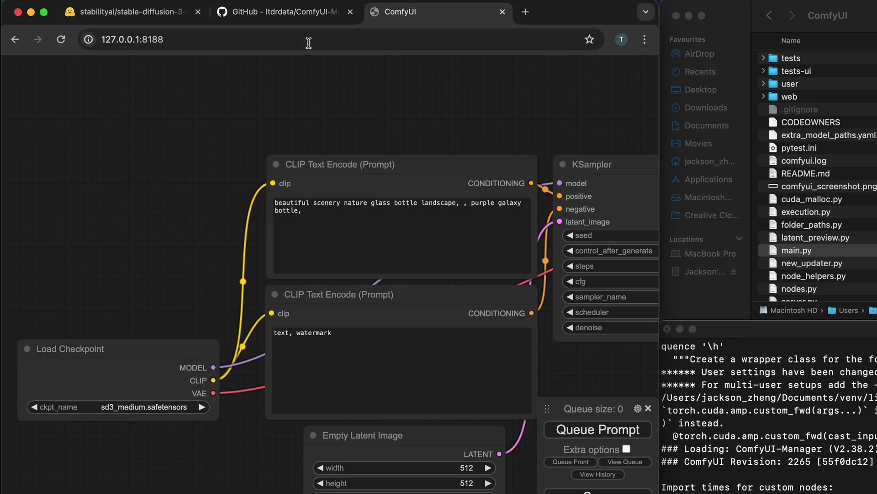
scroll(250, 114, down, 3)
drag(376, 229, 205, 270)
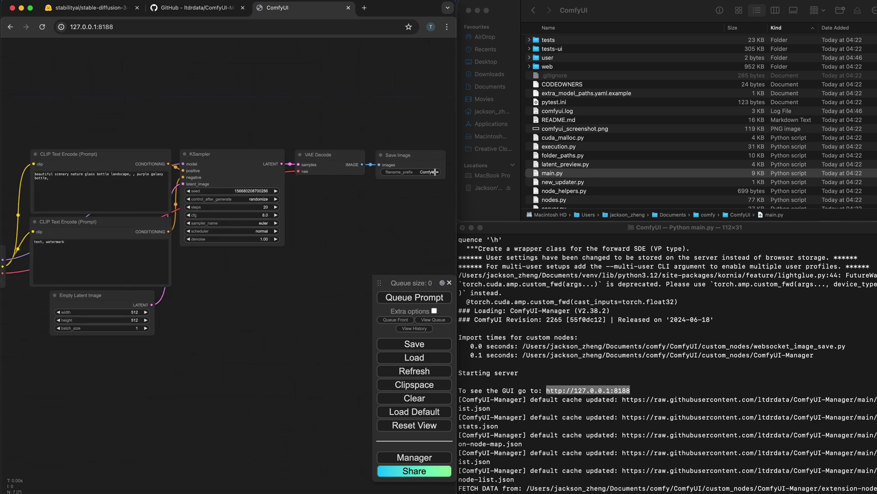
drag(237, 322, 324, 320)
Navigate Finder back to Documents and open the comfy_example_workflows folder inside stable-diffusion-3-medium
click(536, 10)
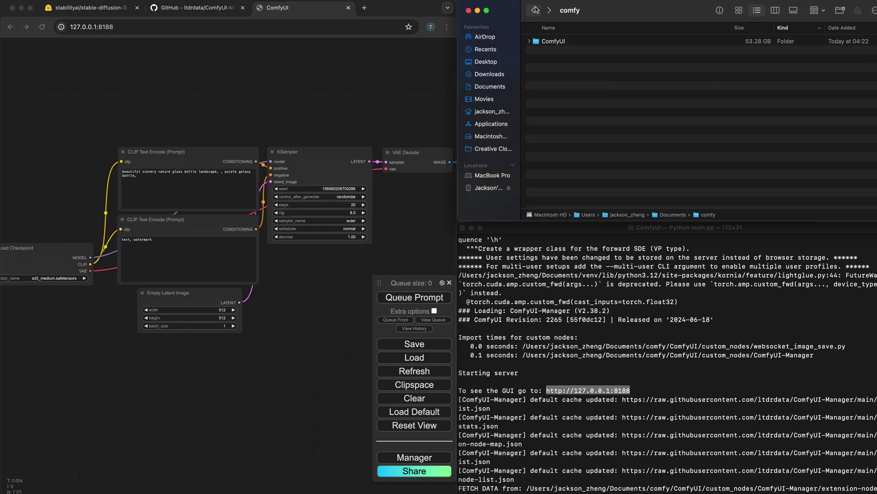
click(535, 11)
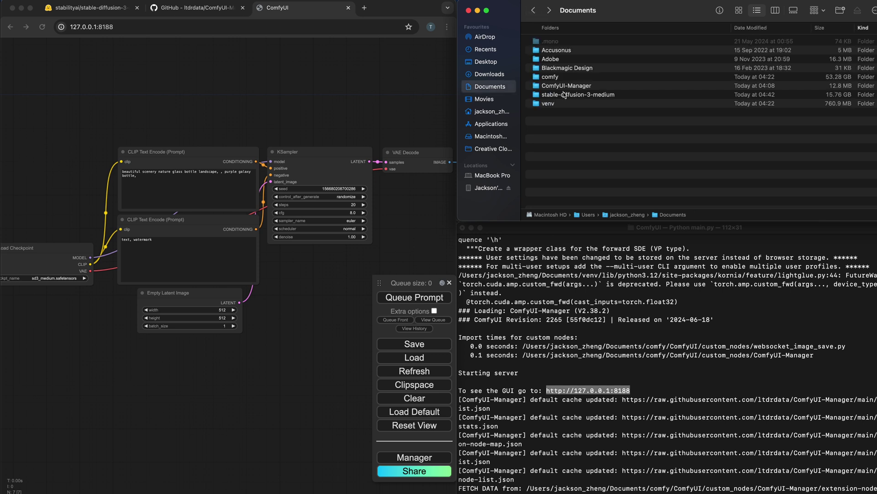
double_click(564, 94)
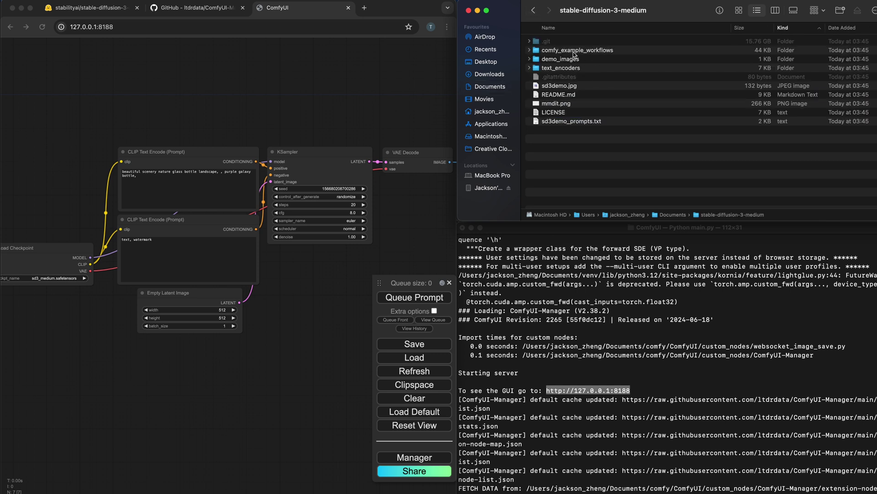
double_click(588, 51)
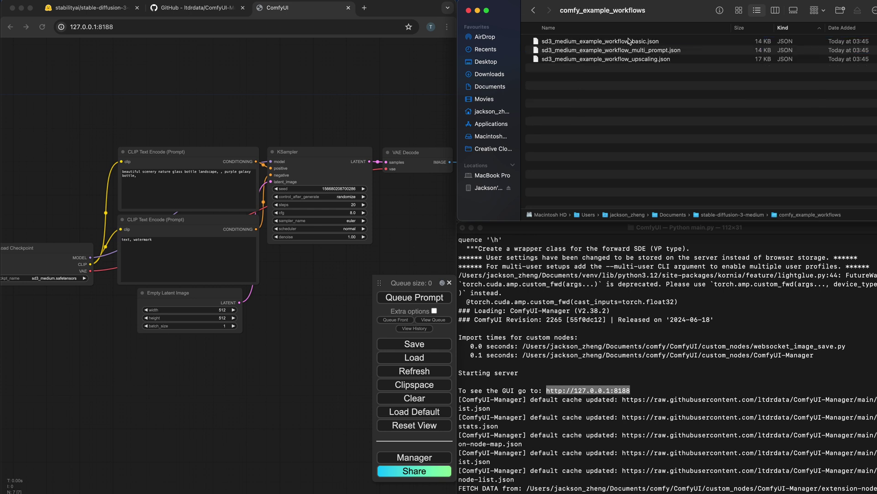
Clear the default workflow from the canvas and load sd3_medium_example_workflow_basic.json from the comfy_example_workflows folder
click(419, 401)
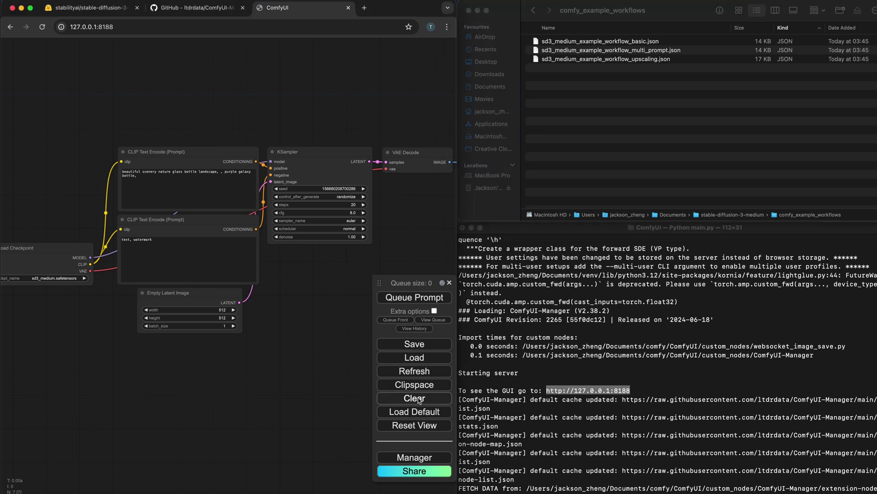
click(302, 85)
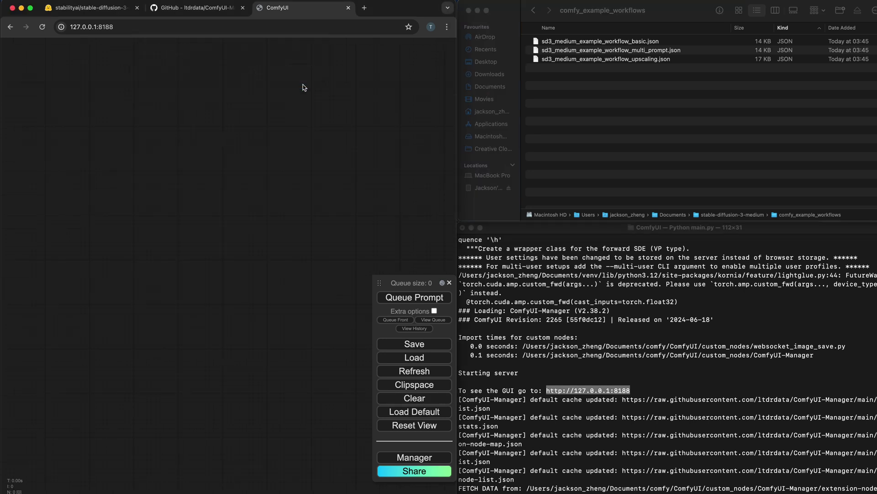
click(413, 359)
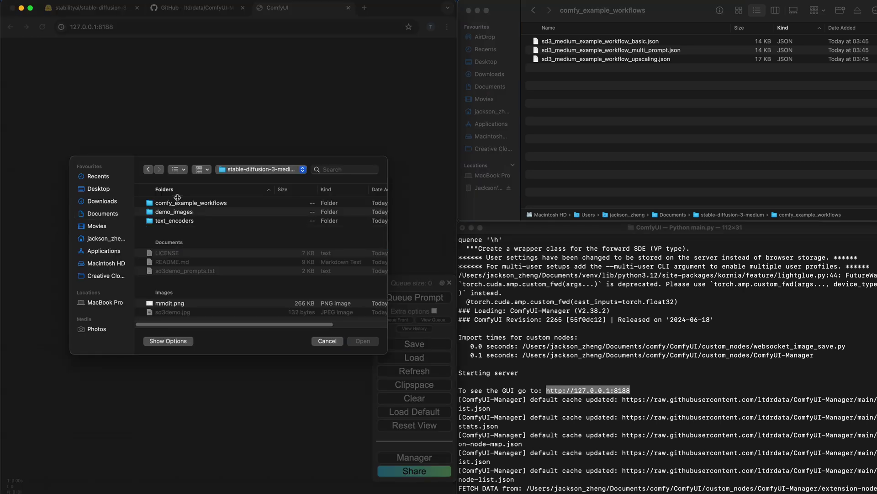
double_click(177, 203)
click(222, 202)
click(363, 341)
Try to queue the loaded SD3 workflow for image generation and dismiss the resulting dialog
scroll(307, 245, up, 5)
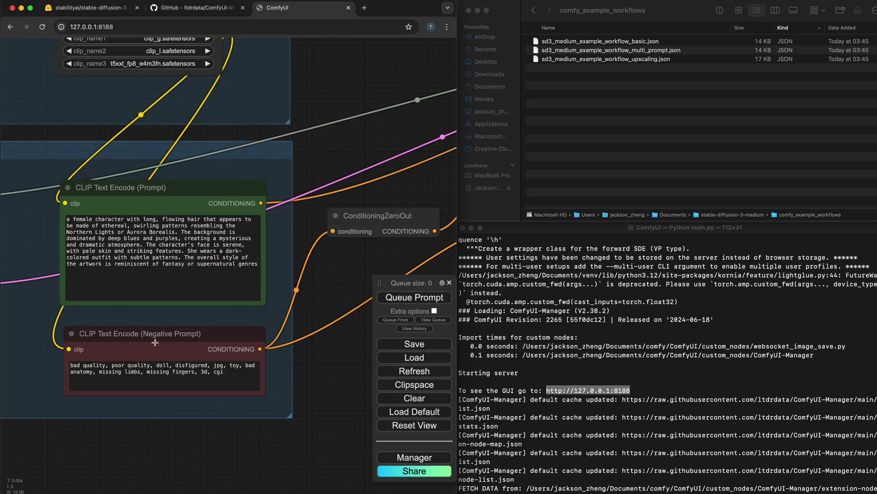
drag(295, 289, 169, 297)
drag(325, 278, 123, 297)
drag(296, 317, 111, 335)
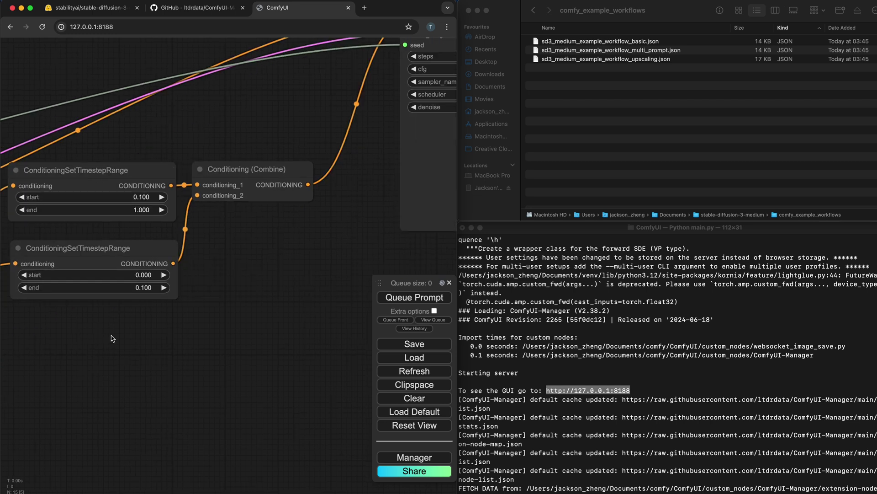
drag(363, 228, 10, 346)
drag(341, 268, 2, 272)
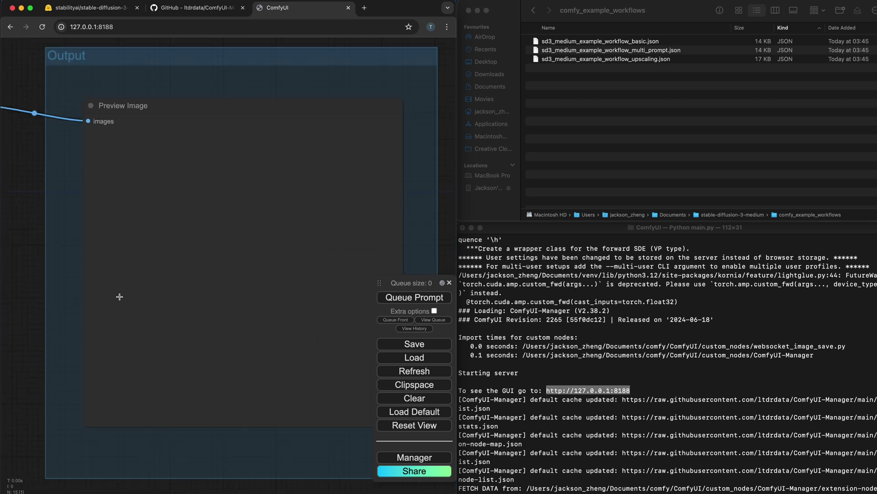
click(412, 298)
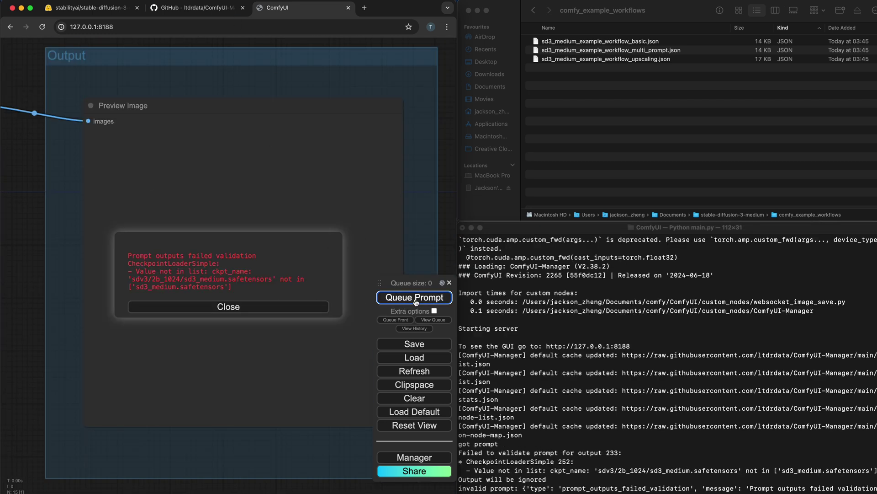
triple_click(247, 280)
click(247, 289)
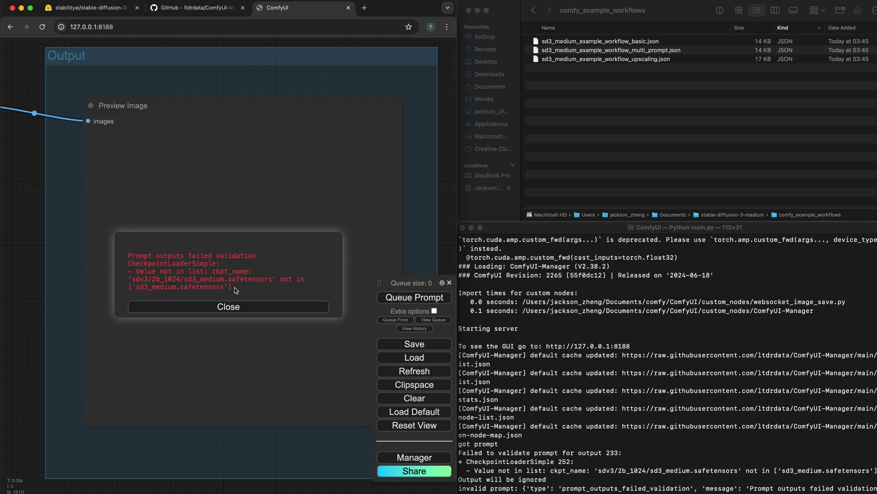
click(229, 305)
Set the checkpoint name in the Load Checkpoint node to sd3_medium.safetensors
scroll(225, 306, down, 5)
drag(95, 298, 452, 279)
drag(41, 402, 433, 408)
drag(170, 177, 175, 173)
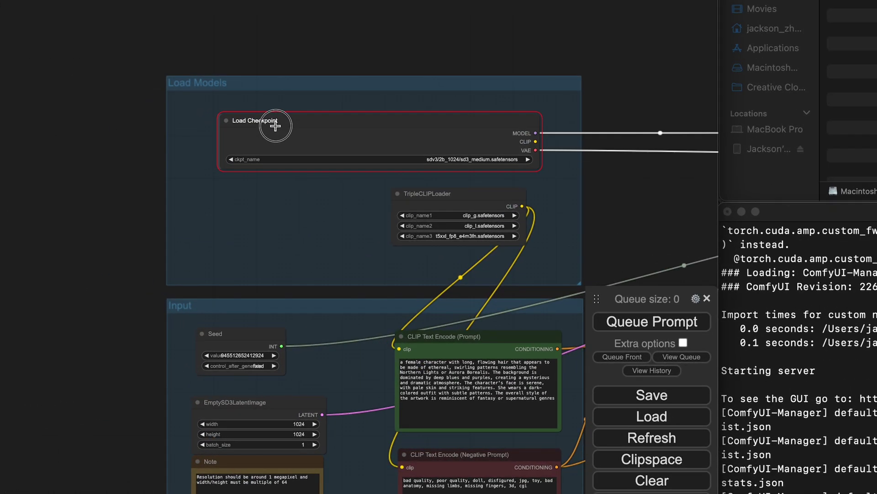
drag(276, 126, 277, 126)
click(280, 159)
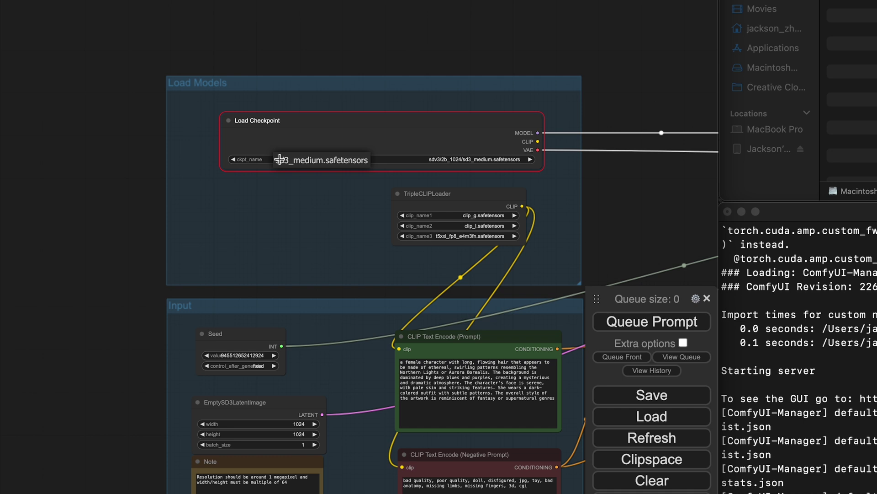
click(289, 161)
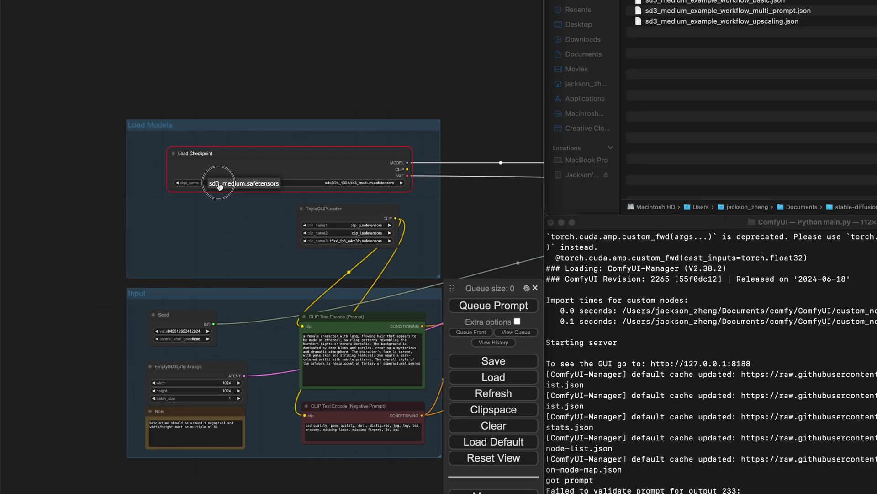
Queue the prompt and follow the run through the nodes to the Preview Image node in the Output group
click(656, 323)
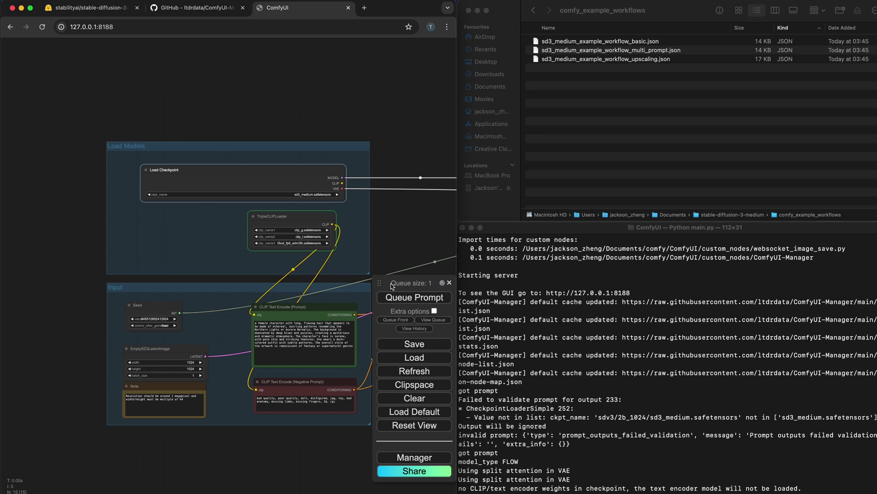
drag(408, 225, 166, 241)
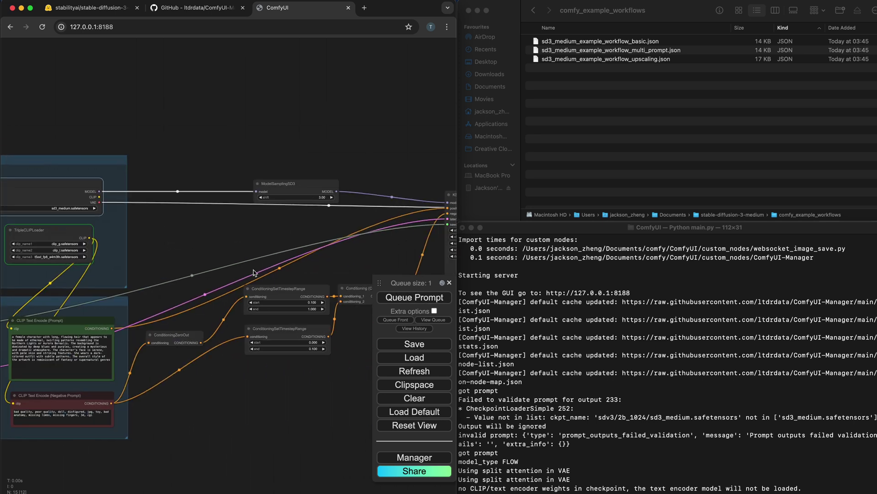
drag(356, 258, 114, 257)
drag(365, 237, 210, 209)
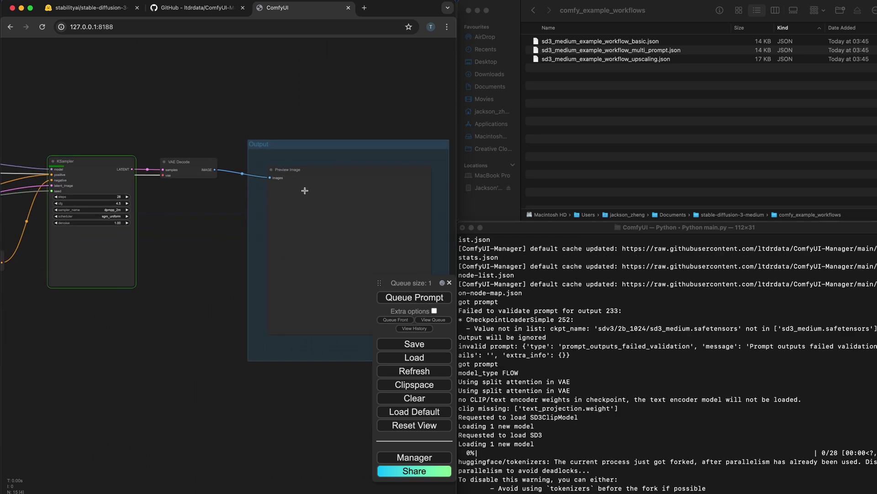